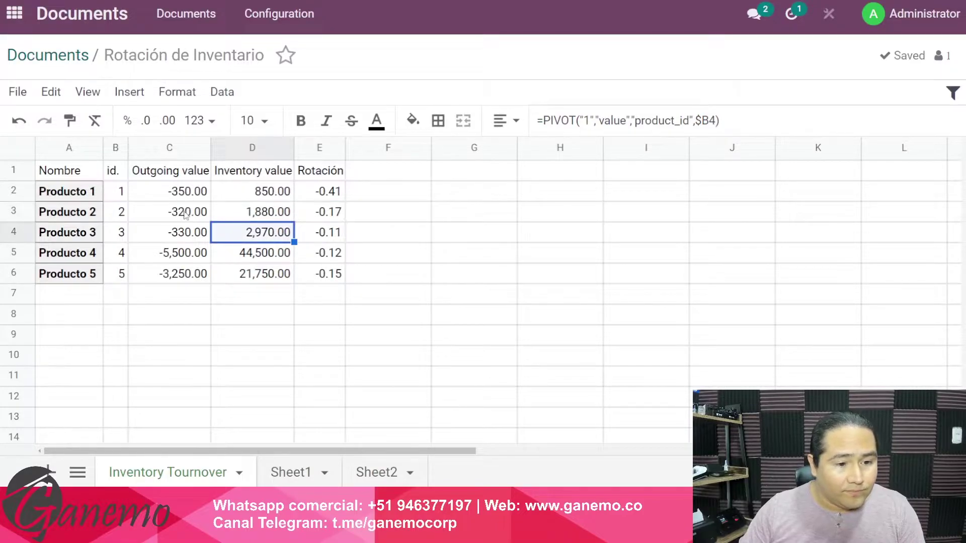
Step: Examine the pivot formula behind Producto 2's outgoing value and the Rotación formula for Producto 1
{"action": "left_click_drag", "start_coordinate": [231, 213], "coordinate": [288, 218]}
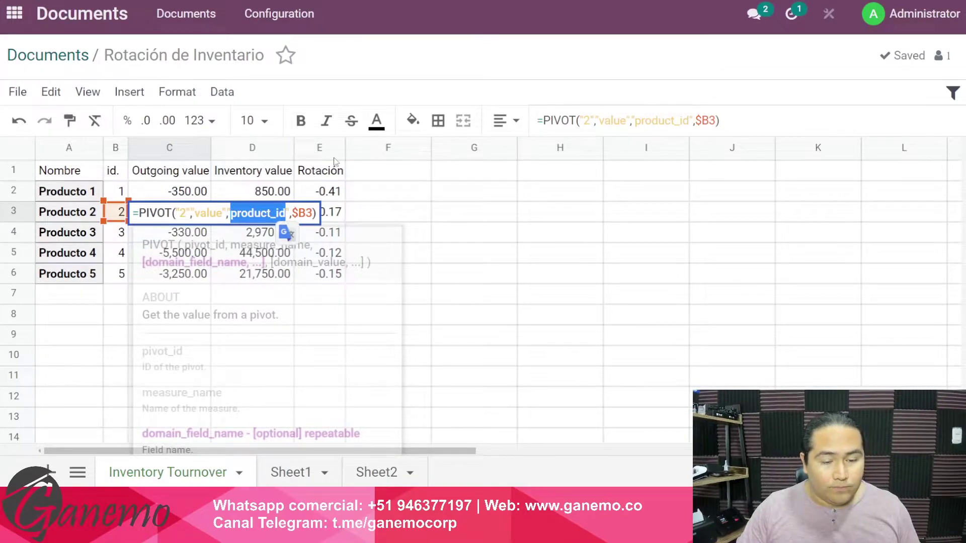
{"action": "double_click", "coordinate": [321, 192]}
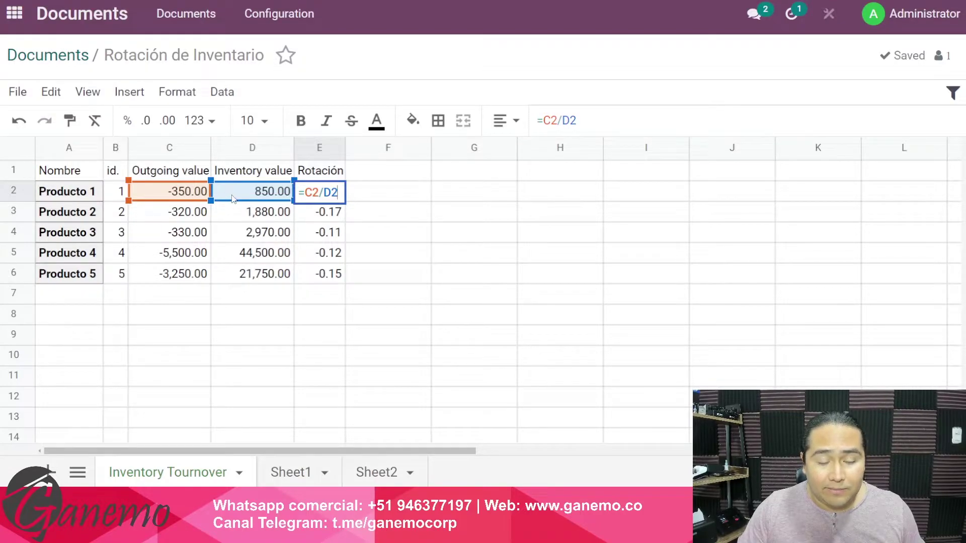
{"action": "key", "text": "Return"}
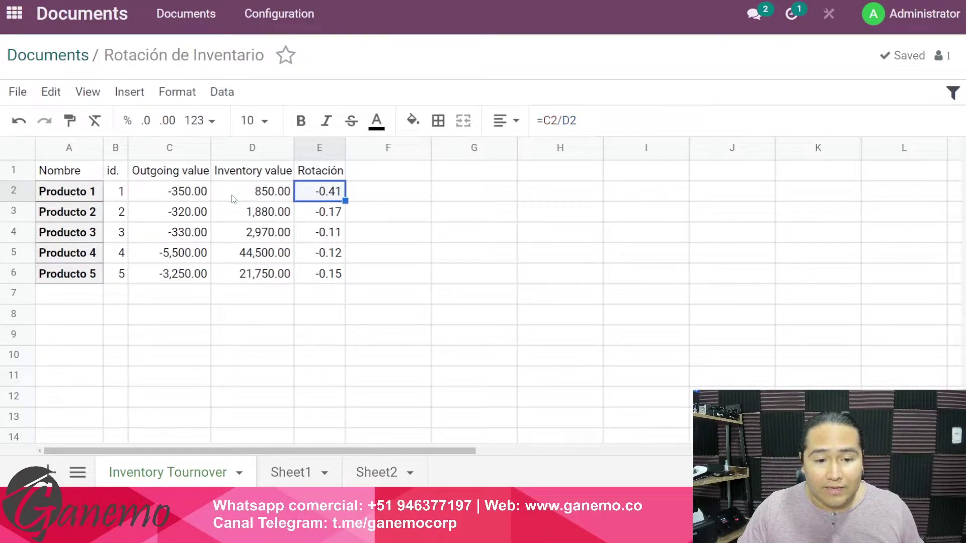
Step: Add the column header "% Value" in cell F1, beside the Rotación column
{"action": "left_click", "coordinate": [380, 176]}
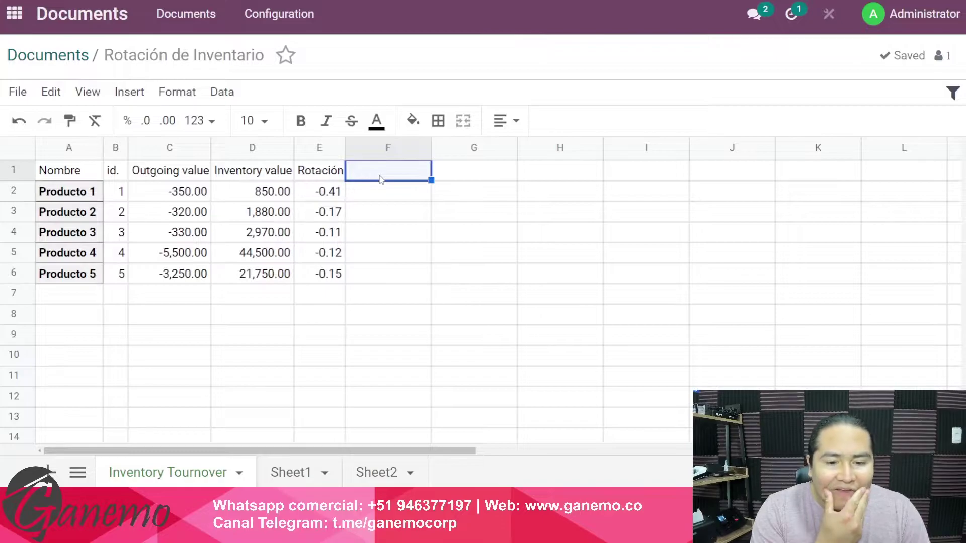
{"action": "type", "text": "%"}
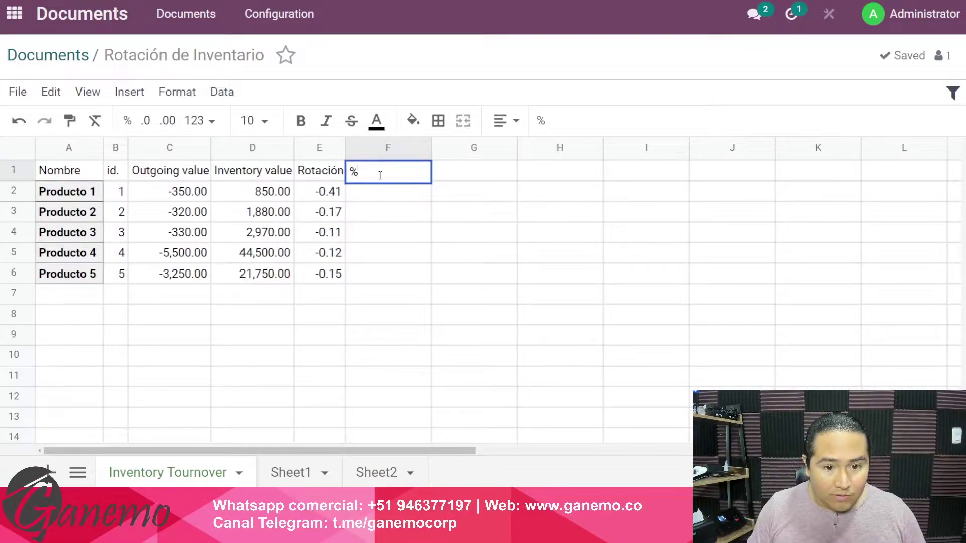
{"action": "type", "text": " Valu"}
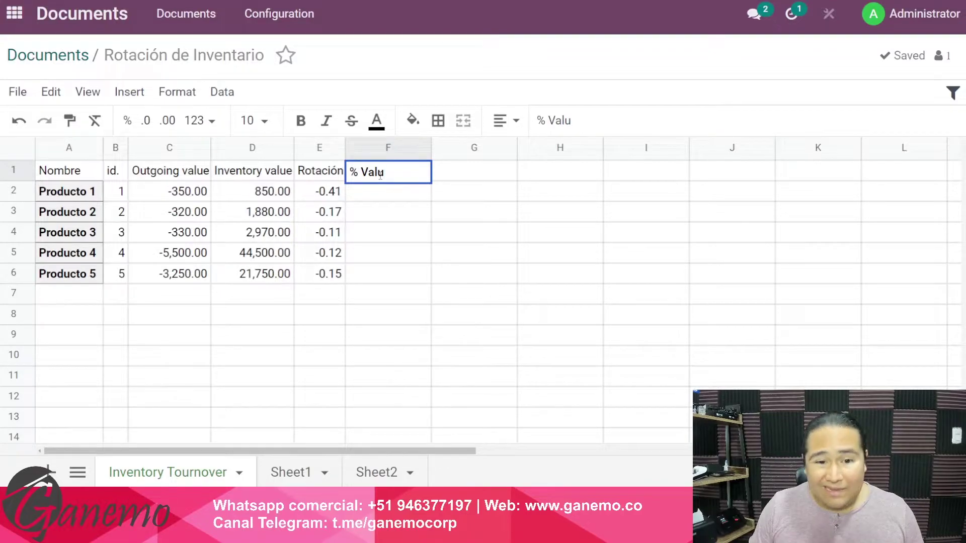
{"action": "type", "text": "e"}
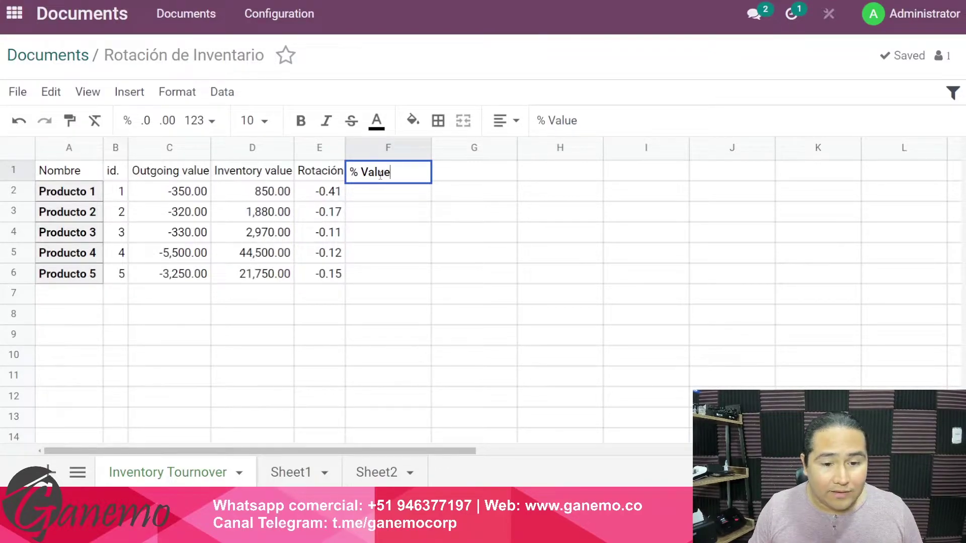
{"action": "key", "text": "Return"}
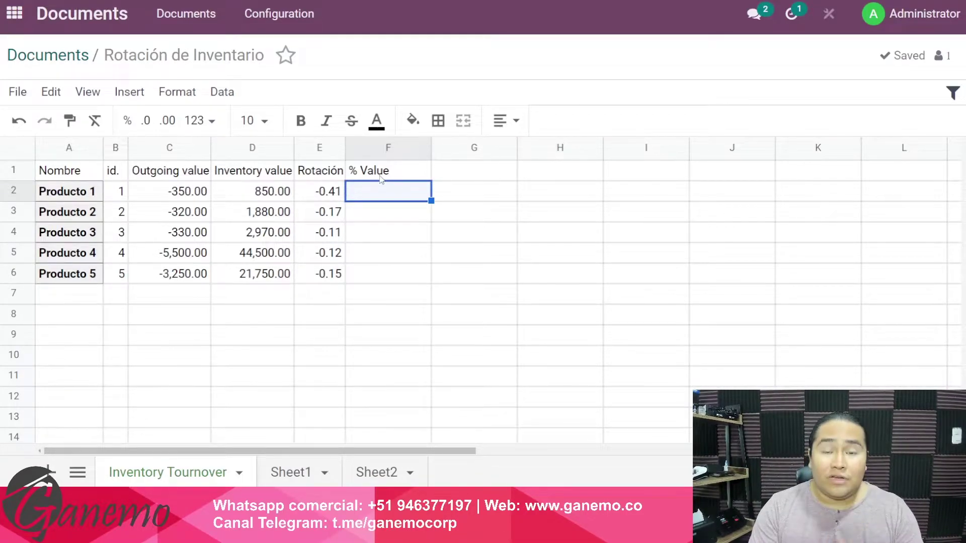
Step: Add the column header "Acummulative" in cell G1
{"action": "key", "text": "Right"}
{"action": "key", "text": "Up"}
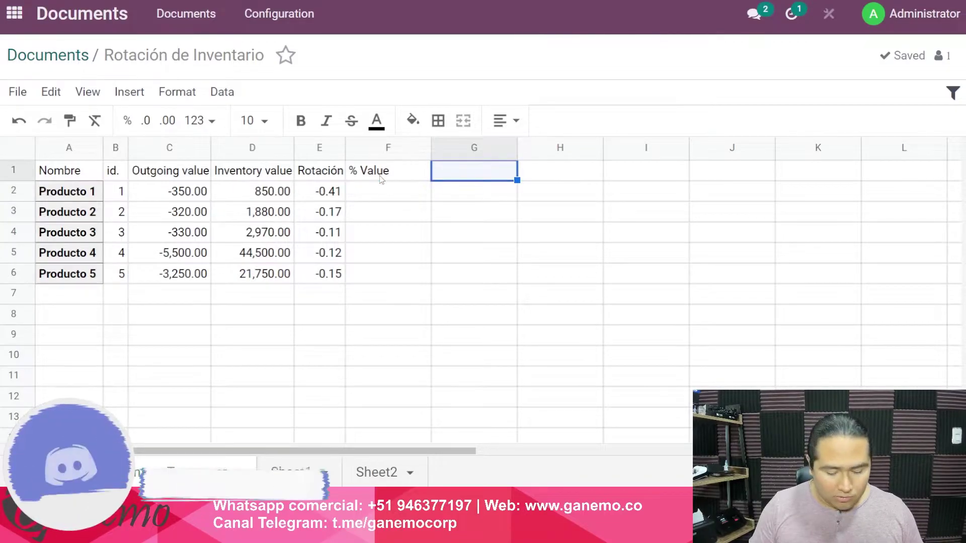
{"action": "type", "text": "Acummulative"}
{"action": "key", "text": "Return"}
Step: Add the column header "Clasificación" in cell H1
{"action": "key", "text": "Right"}
{"action": "key", "text": "Right"}
{"action": "key", "text": "shift+Down"}
{"action": "key", "text": "shift+Down"}
{"action": "key", "text": "shift+Down"}
{"action": "key", "text": "shift+Down"}
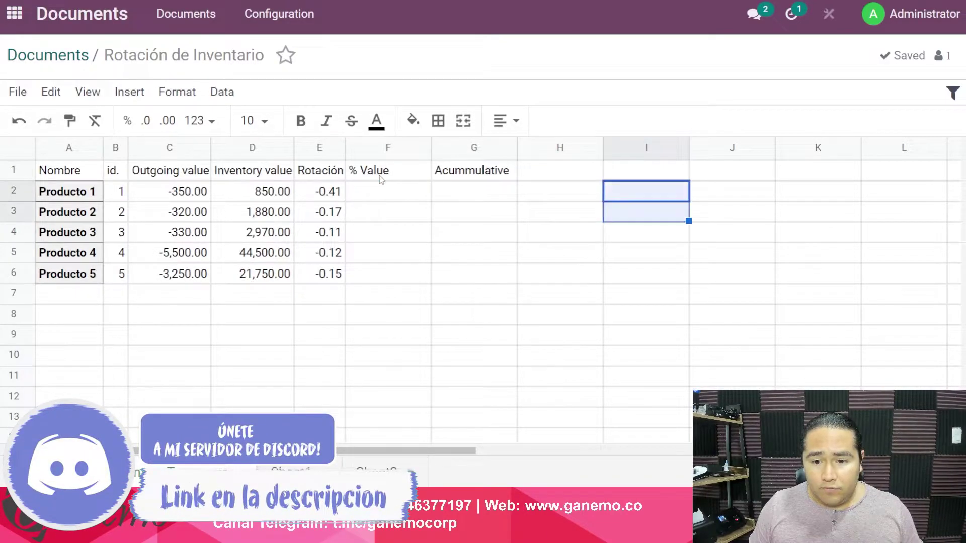
{"action": "key", "text": "shift+Left"}
{"action": "key", "text": "Escape"}
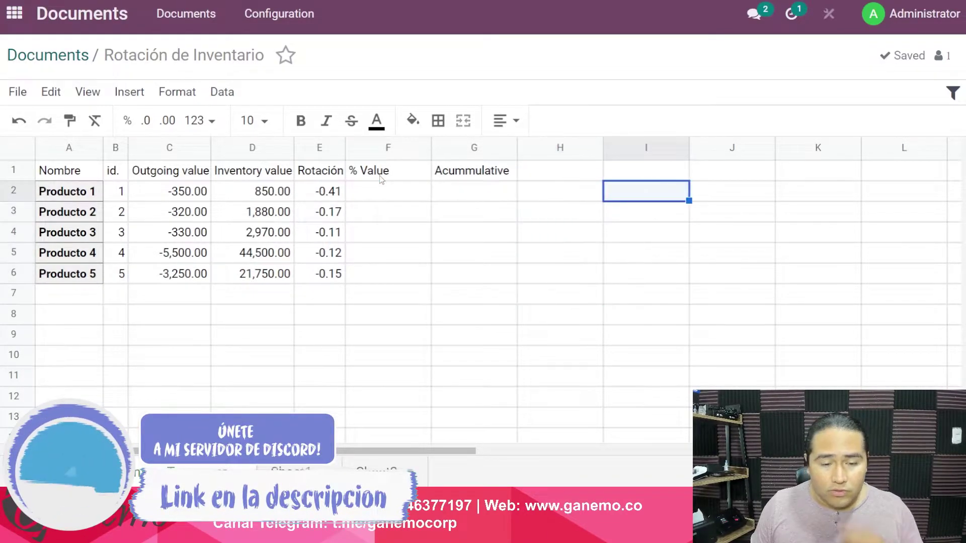
{"action": "key", "text": "Left"}
{"action": "key", "text": "Up"}
{"action": "type", "text": "C"}
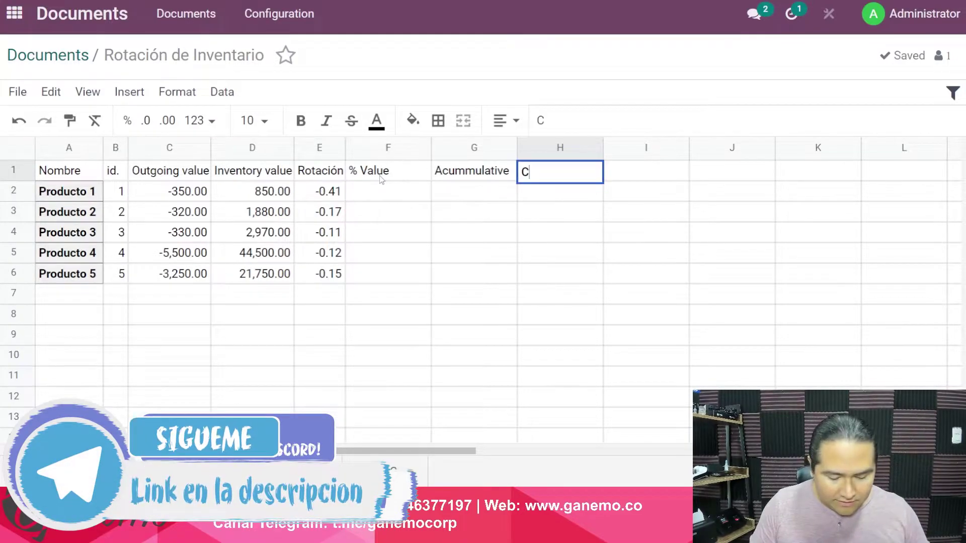
{"action": "type", "text": "lasificación"}
{"action": "key", "text": "Return"}
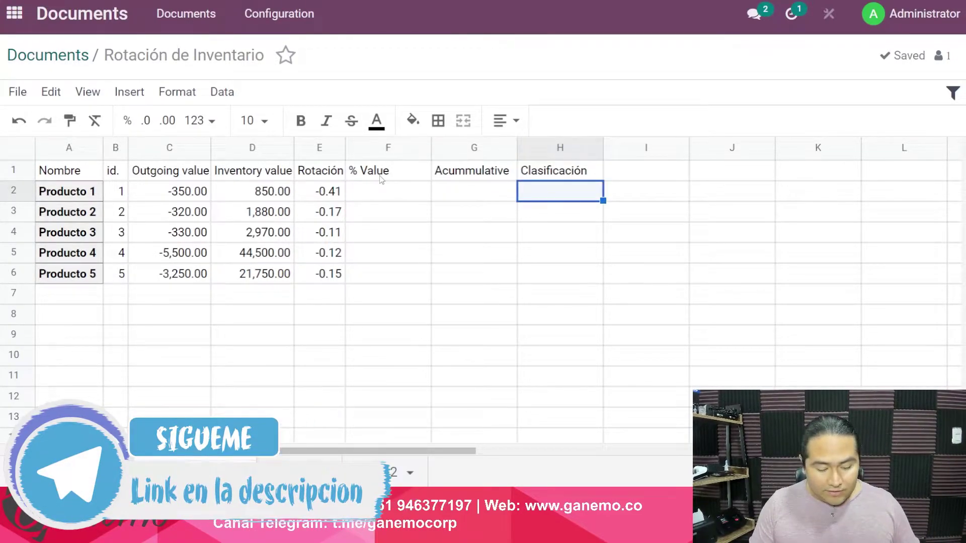
Step: Enter the sample classifications X, Y and Z in cells H2 to H4
{"action": "type", "text": "X"}
{"action": "key", "text": "Return"}
{"action": "type", "text": "Y"}
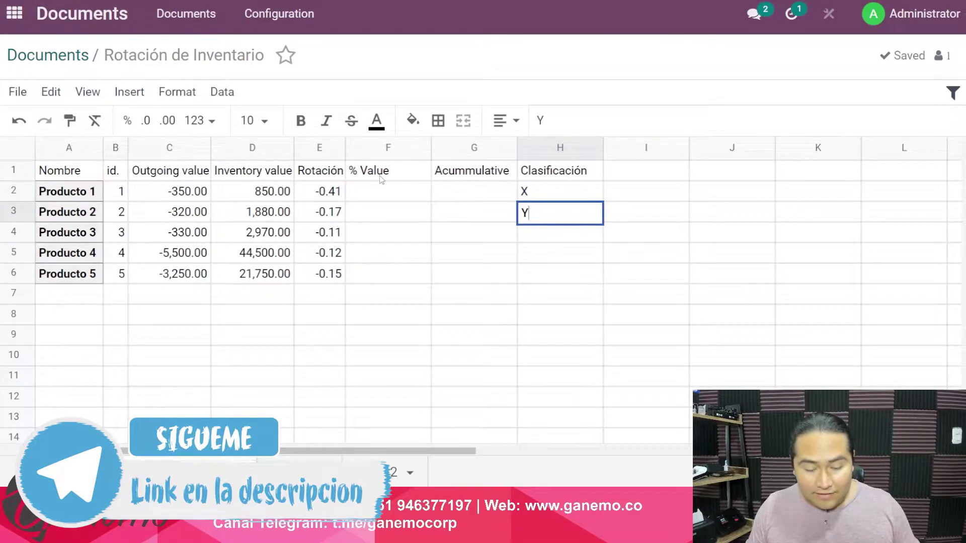
{"action": "key", "text": "Return"}
{"action": "type", "text": "Z"}
{"action": "key", "text": "Return"}
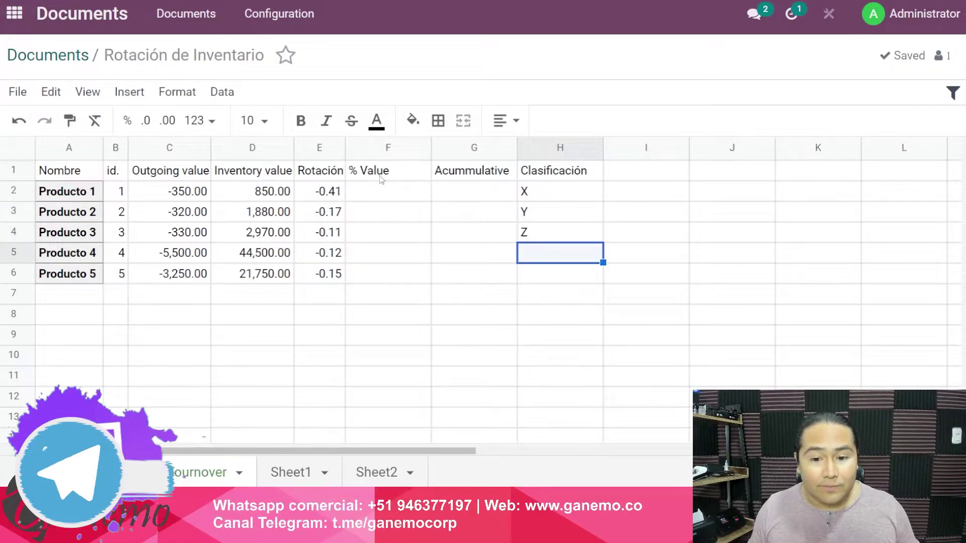
Step: Clear the sample classifications from cells H2 to H4
{"action": "key", "text": "Up"}
{"action": "key", "text": "Up"}
{"action": "key", "text": "Up"}
{"action": "key", "text": "shift+Down"}
{"action": "key", "text": "shift+Down"}
{"action": "key", "text": "Delete"}
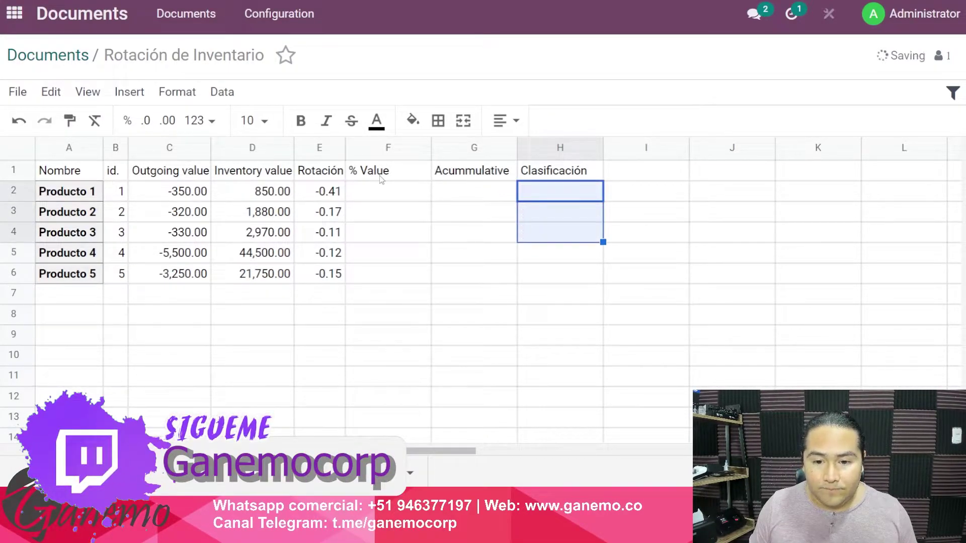
Step: Examine the Inventory value column and the pivot formula behind Producto 2's inventory value
{"action": "key", "text": "Up"}
{"action": "key", "text": "Left"}
{"action": "key", "text": "Left"}
{"action": "key", "text": "Left"}
{"action": "key", "text": "Right"}
{"action": "key", "text": "Down"}
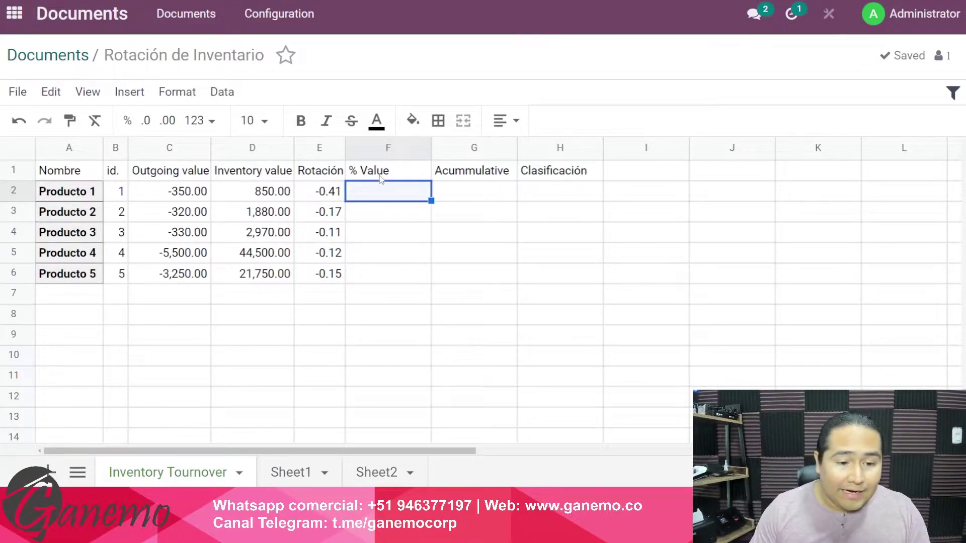
{"action": "left_click_drag", "start_coordinate": [272, 191], "coordinate": [262, 275]}
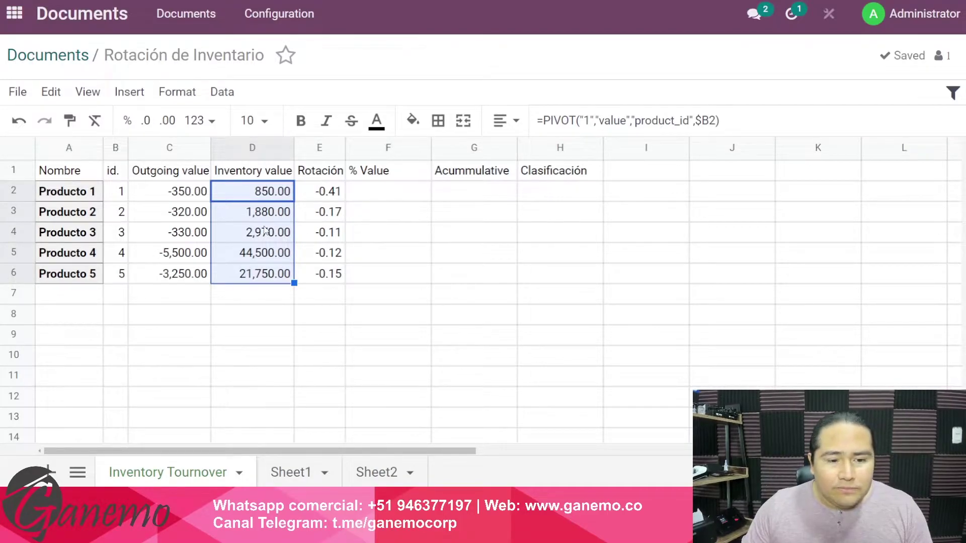
{"action": "double_click", "coordinate": [252, 213]}
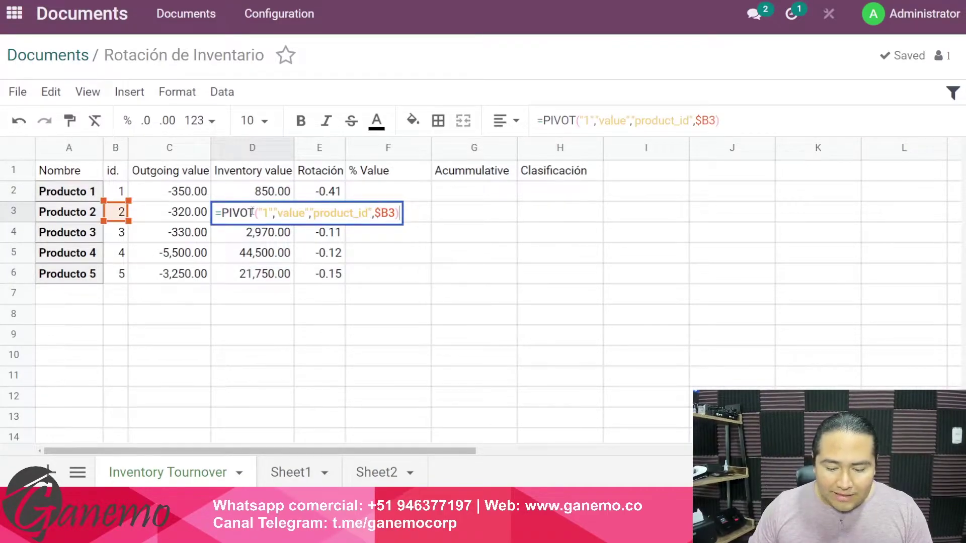
{"action": "key", "text": "Return"}
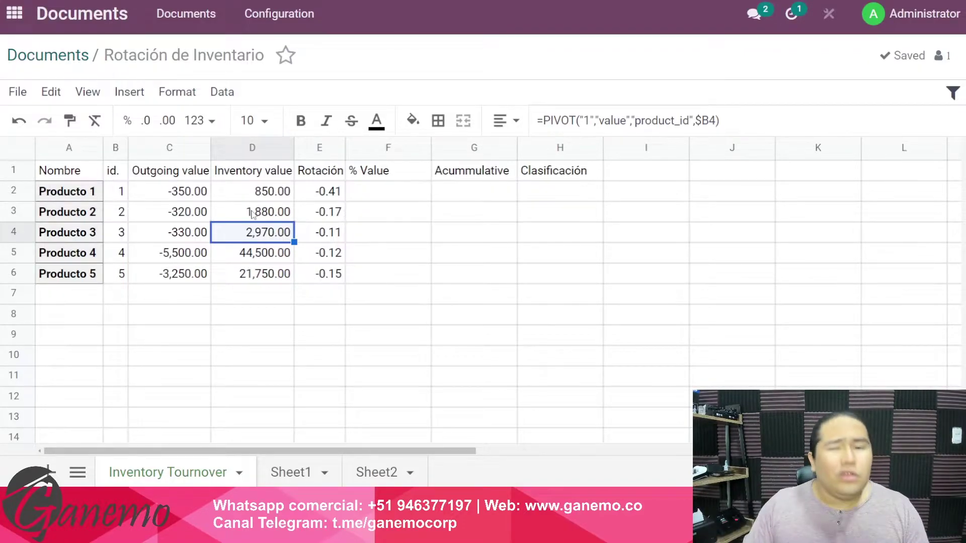
Step: Check the formula of the overall Total Value in Sheet1 cell C8, and return to the inventory turnover sheet
{"action": "left_click", "coordinate": [297, 472]}
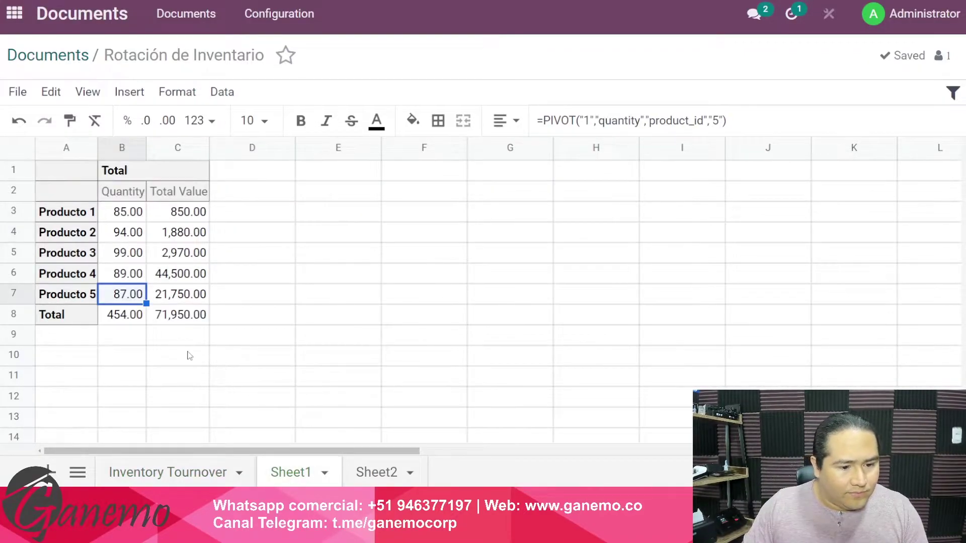
{"action": "left_click", "coordinate": [175, 322]}
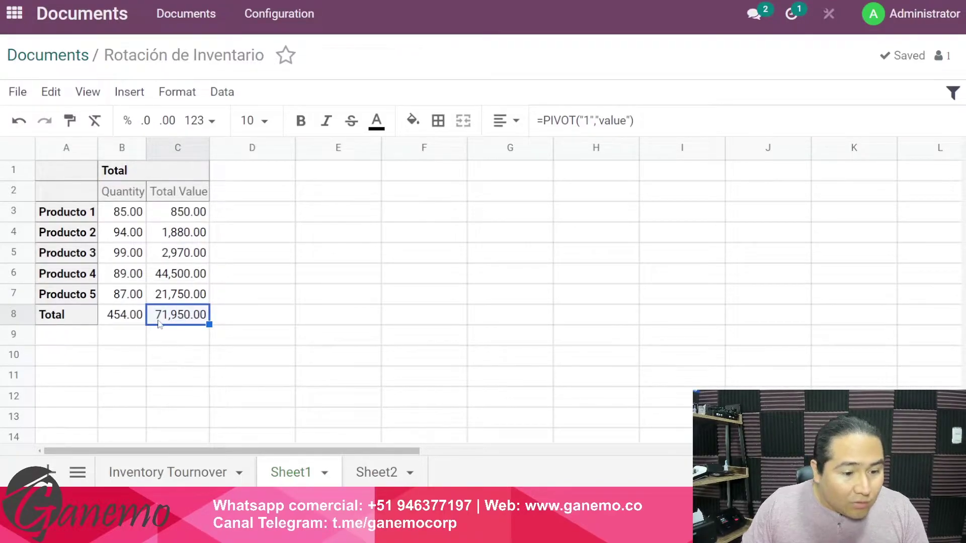
{"action": "left_click", "coordinate": [199, 473]}
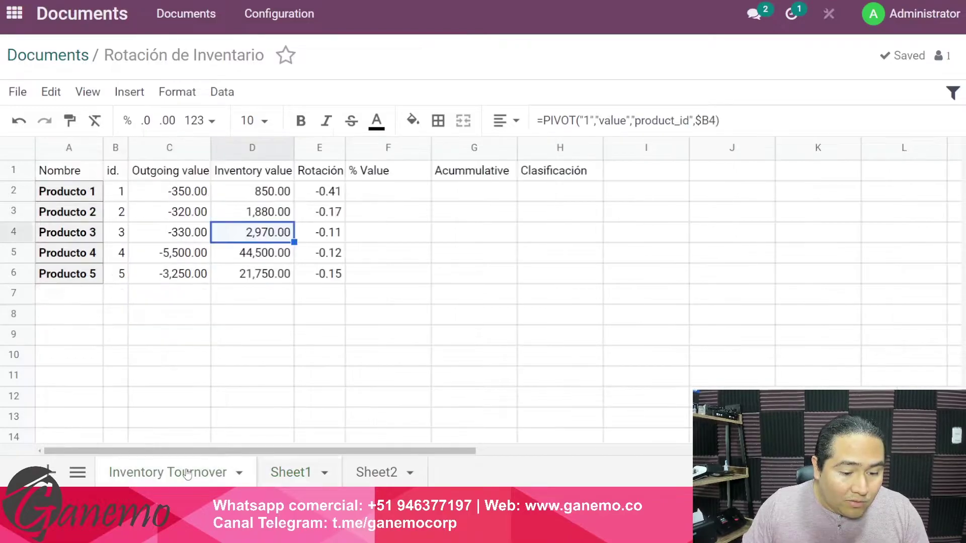
Step: Enter the formula =D2/Sheet1!C8 in the % Value cell of Producto 1
{"action": "left_click", "coordinate": [373, 194]}
{"action": "type", "text": "="}
{"action": "key", "text": "Left"}
{"action": "key", "text": "Left"}
{"action": "type", "text": "/"}
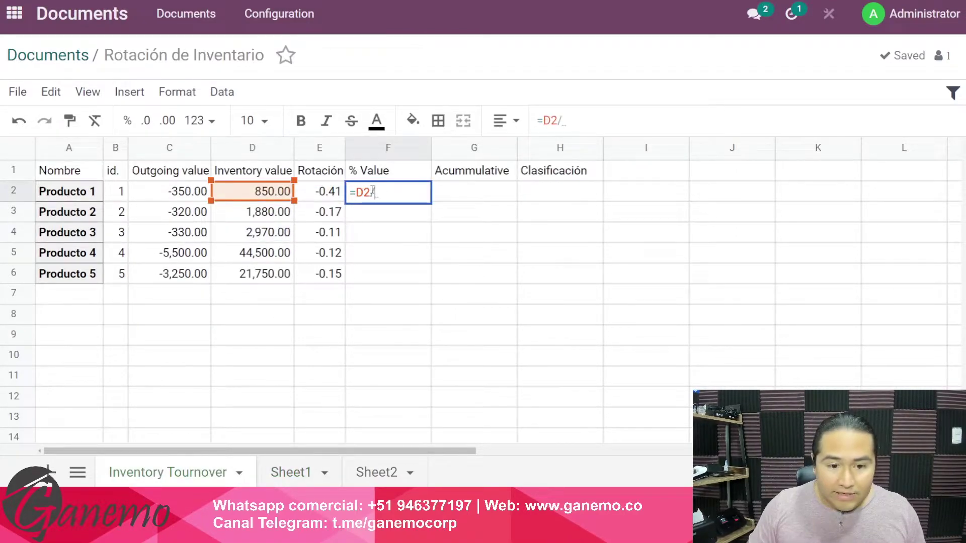
{"action": "left_click", "coordinate": [293, 471]}
{"action": "left_click", "coordinate": [183, 323]}
{"action": "key", "text": "Return"}
{"action": "key", "text": "Up"}
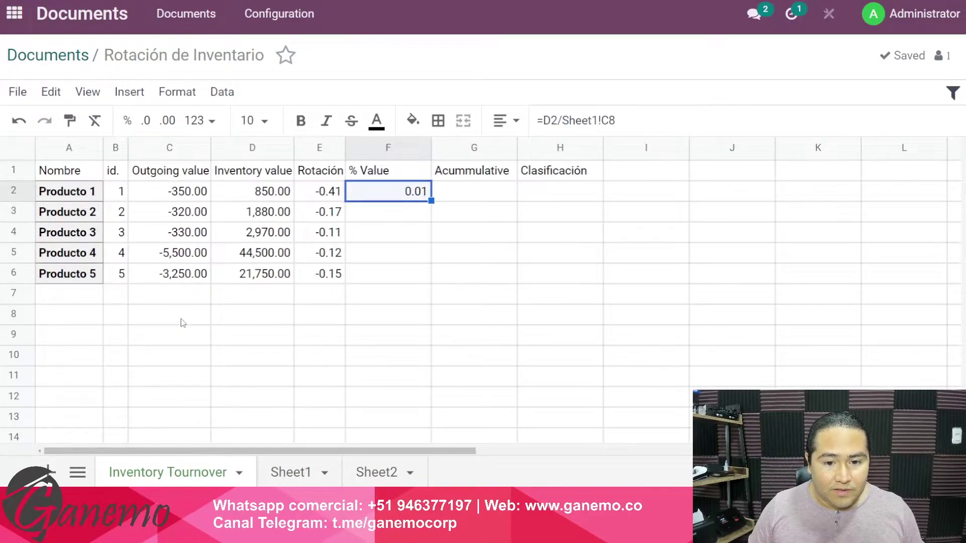
Step: Make the Sheet1 total reference absolute in cell F2, so the formula reads =D2/Sheet1!$C$8
{"action": "key", "text": "F2"}
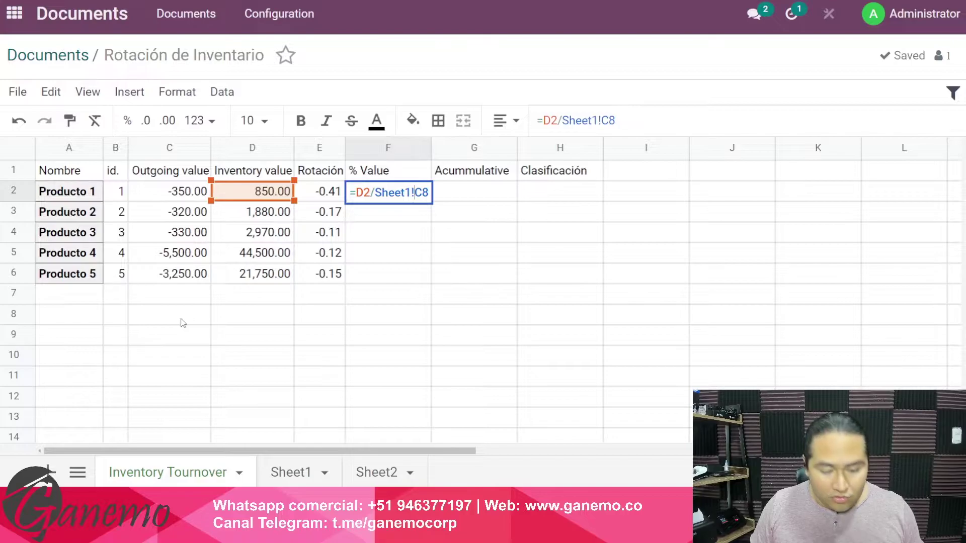
{"action": "type", "text": "$"}
{"action": "key", "text": "Right"}
{"action": "type", "text": "$"}
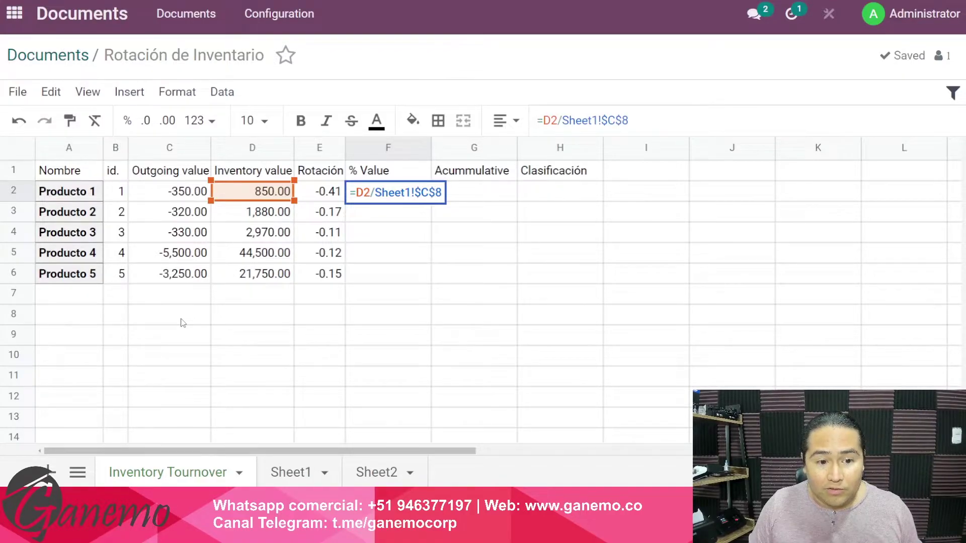
{"action": "key", "text": "Return"}
Step: Copy the % Value formula from F2 down to the remaining products in F3 to F6
{"action": "key", "text": "Up"}
{"action": "key", "text": "shift+Down"}
{"action": "key", "text": "shift+Down"}
{"action": "key", "text": "shift+Down"}
{"action": "key", "text": "shift+Down"}
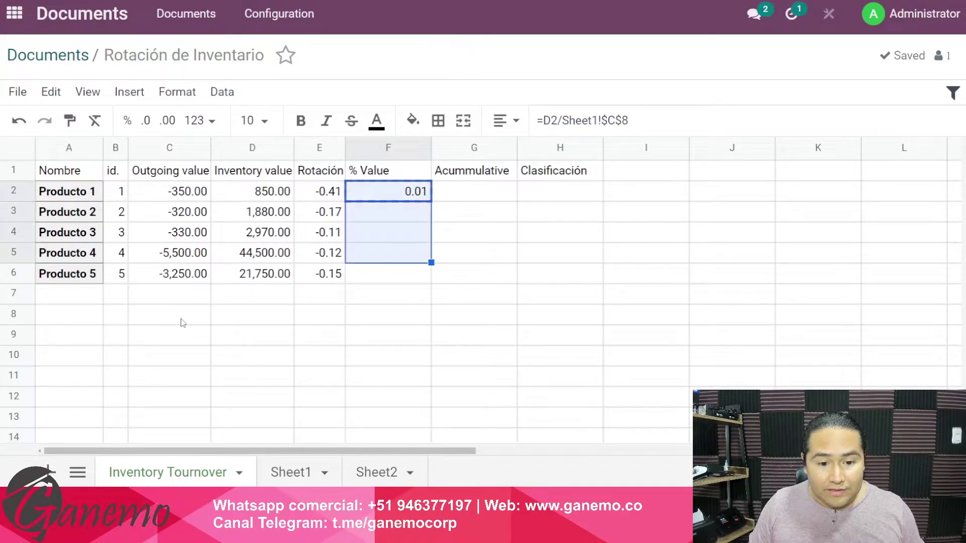
{"action": "key", "text": "ctrl+v"}
{"action": "key", "text": "shift+Up"}
{"action": "key", "text": "shift+Up"}
{"action": "key", "text": "shift+Up"}
{"action": "key", "text": "shift+Up"}
{"action": "key", "text": "shift+Down"}
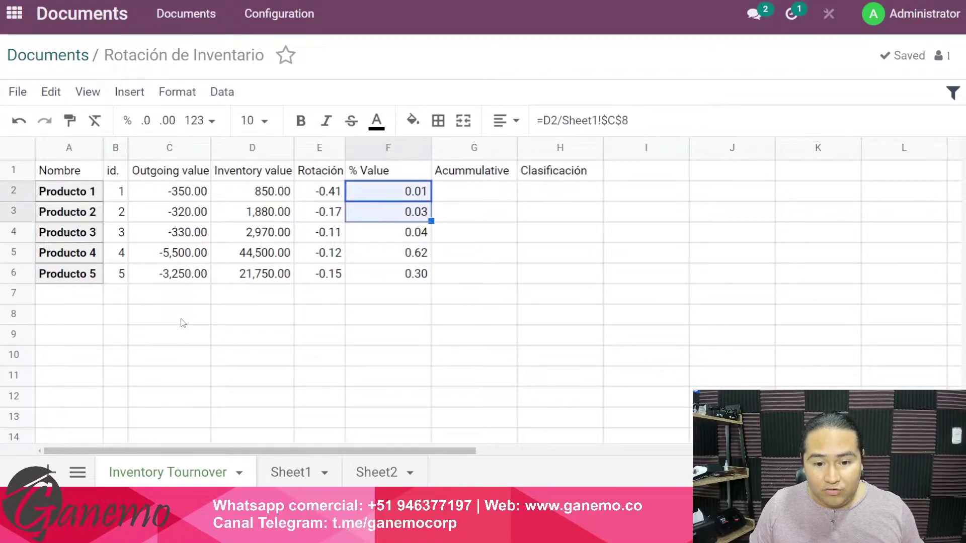
{"action": "key", "text": "shift+Down"}
{"action": "key", "text": "shift+Down"}
{"action": "key", "text": "shift+Down"}
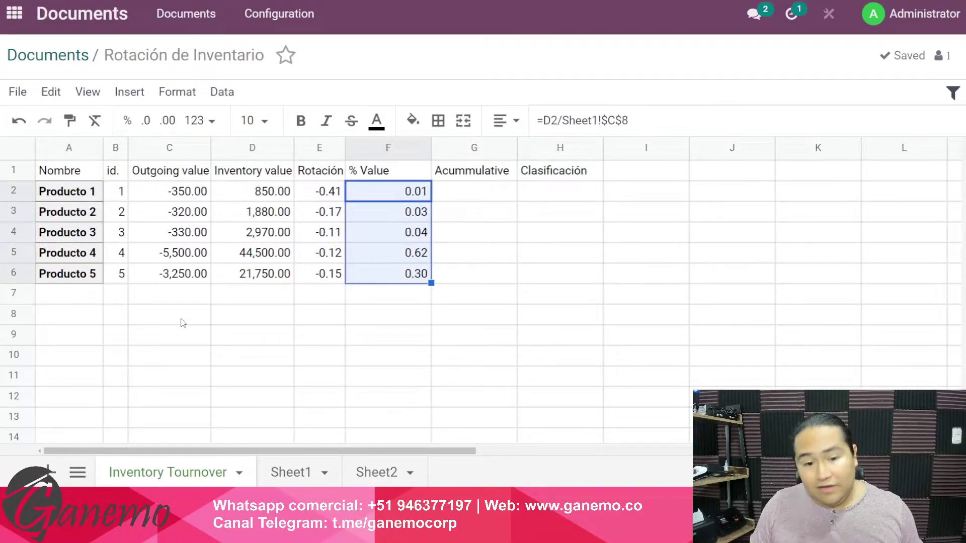
{"action": "key", "text": "shift+Up"}
{"action": "key", "text": "shift+Up"}
{"action": "key", "text": "shift+Up"}
{"action": "key", "text": "shift+Up"}
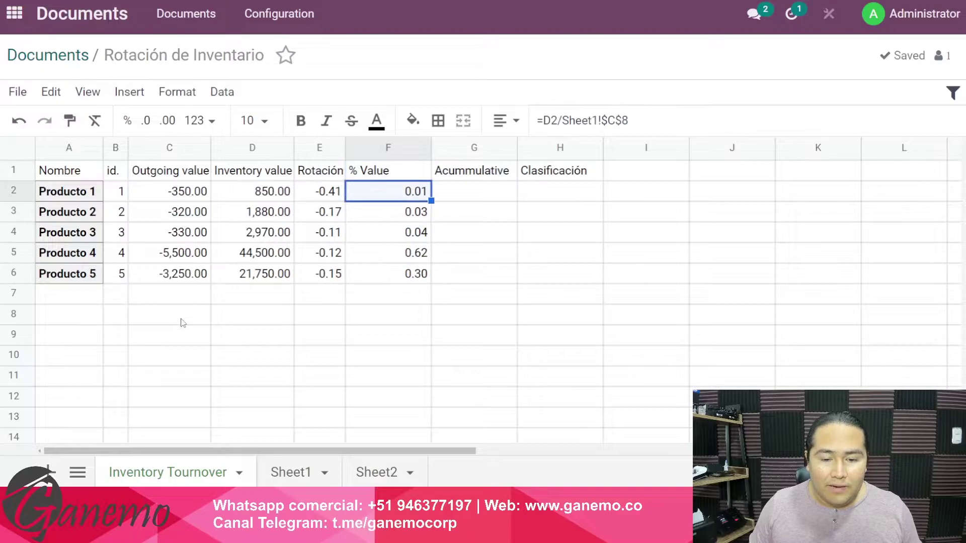
Step: Delete the copied % Value formulas from cells F3 to F6
{"action": "key", "text": "Down"}
{"action": "key", "text": "shift+Down"}
{"action": "key", "text": "shift+Down"}
{"action": "key", "text": "shift+Down"}
{"action": "key", "text": "Delete"}
{"action": "key", "text": "Up"}
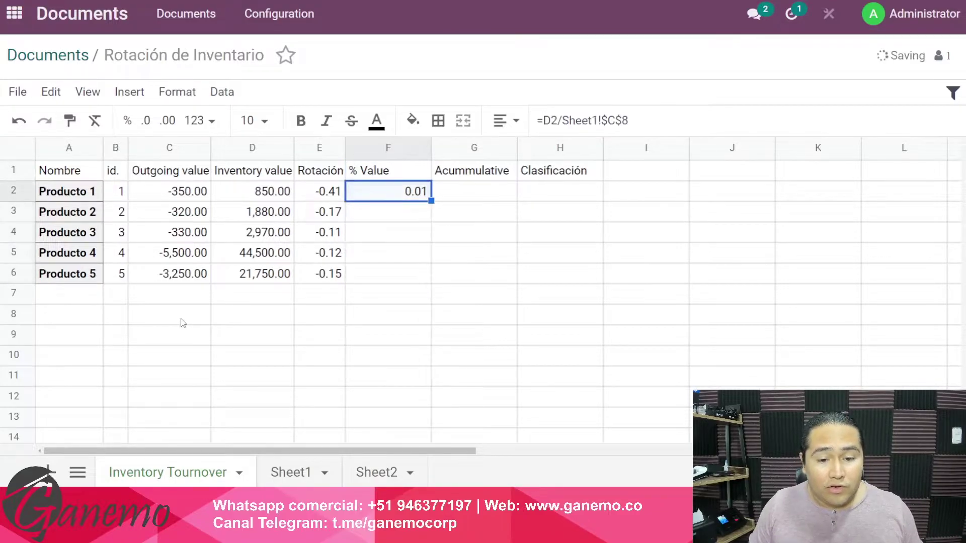
Step: Copy the expression PIVOT("1","value") from the Total Value grand total in cell C8 of Sheet1
{"action": "left_click", "coordinate": [291, 472]}
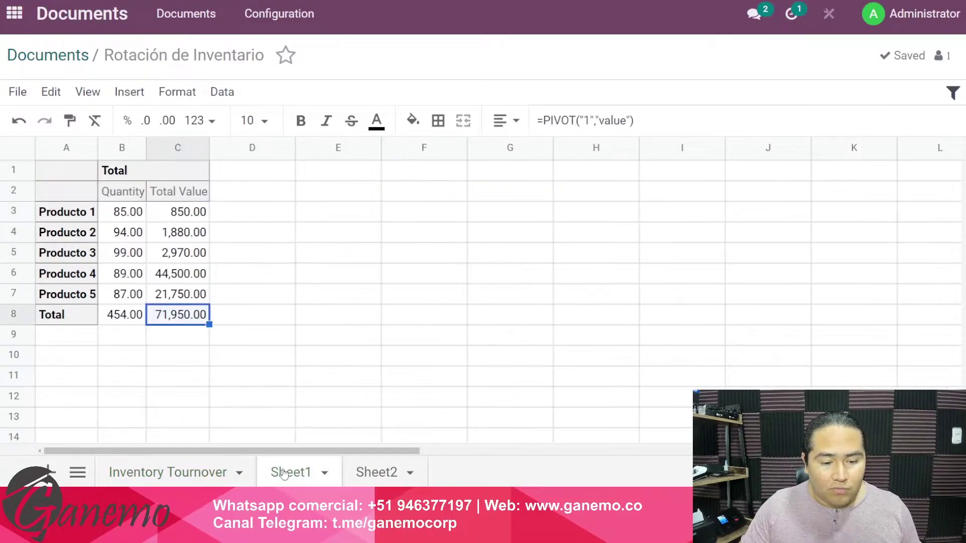
{"action": "double_click", "coordinate": [173, 328]}
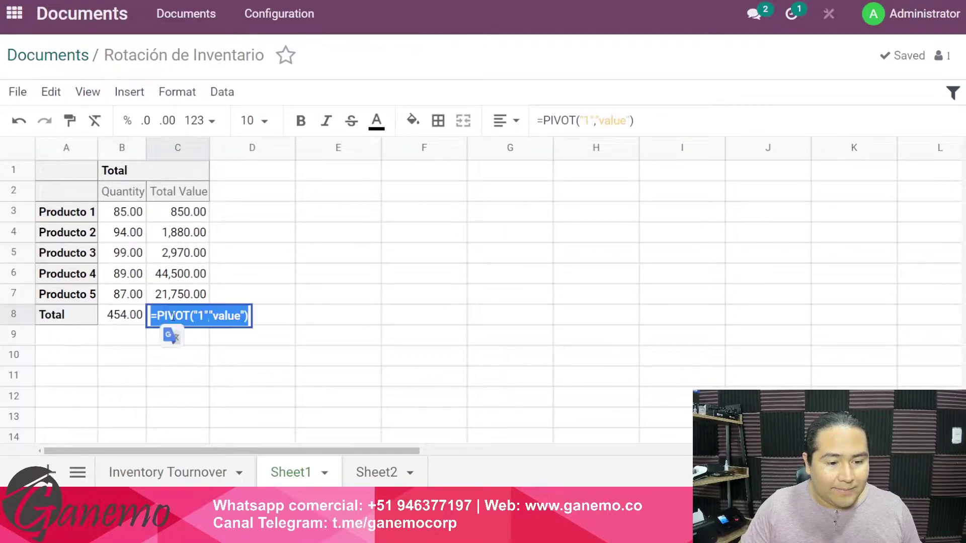
{"action": "left_click", "coordinate": [182, 316]}
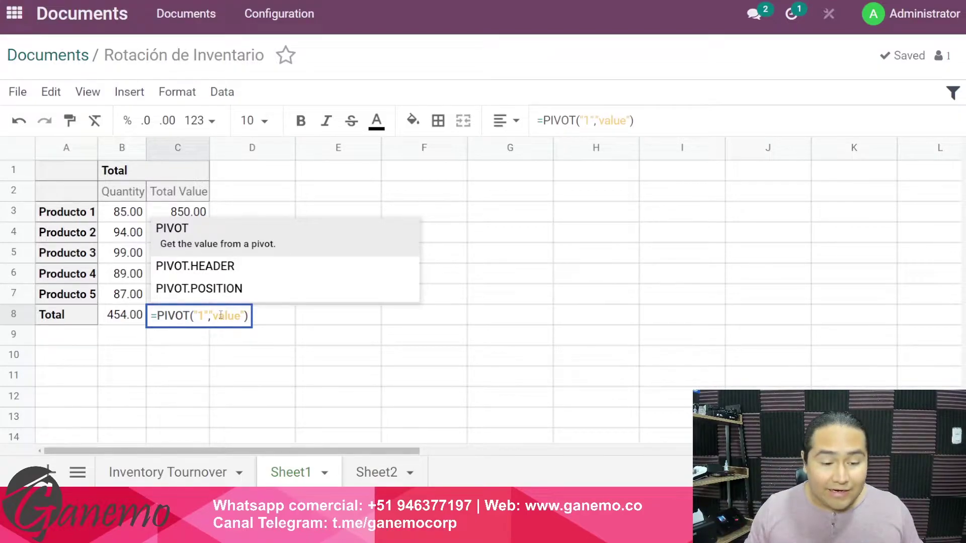
{"action": "key", "text": "End"}
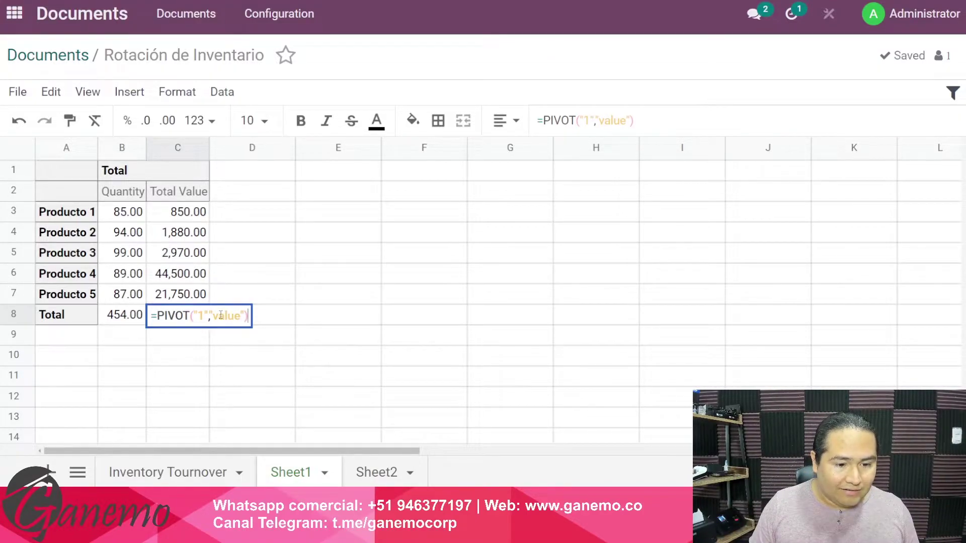
{"action": "key", "text": "ctrl+a"}
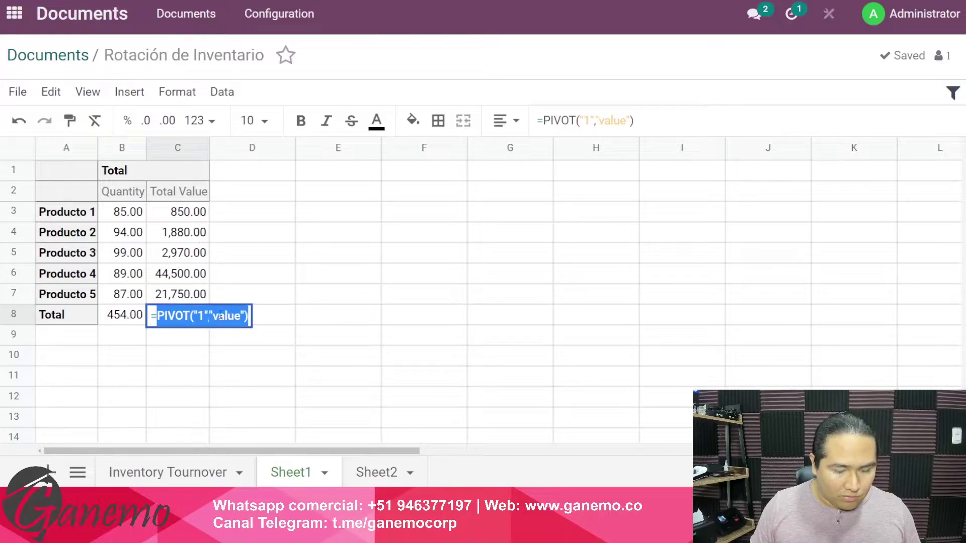
{"action": "key", "text": "Escape"}
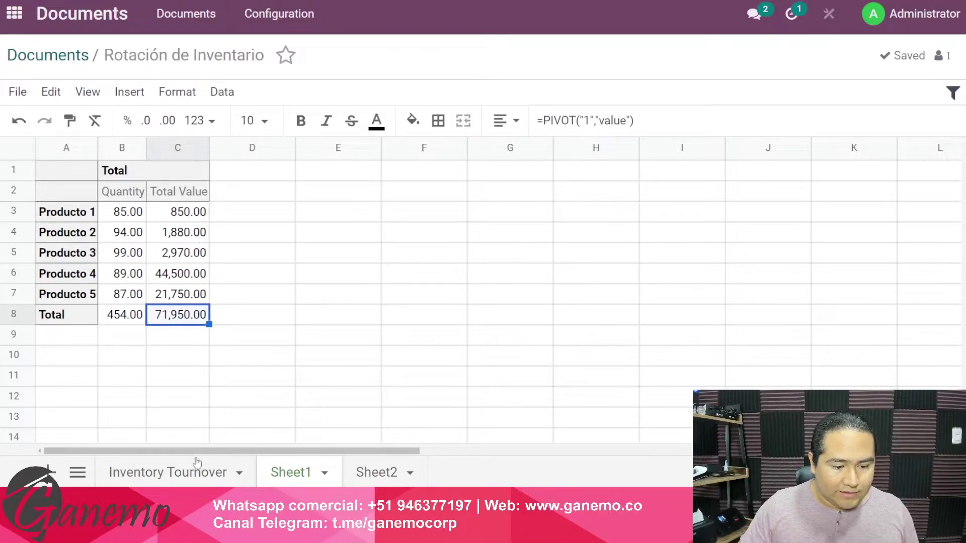
Step: Replace the Sheet1 reference in cell F2 of Inventory Tournover with the pivot expression, making the formula =D2/PIVOT("1","value")
{"action": "left_click", "coordinate": [168, 472]}
{"action": "double_click", "coordinate": [407, 200]}
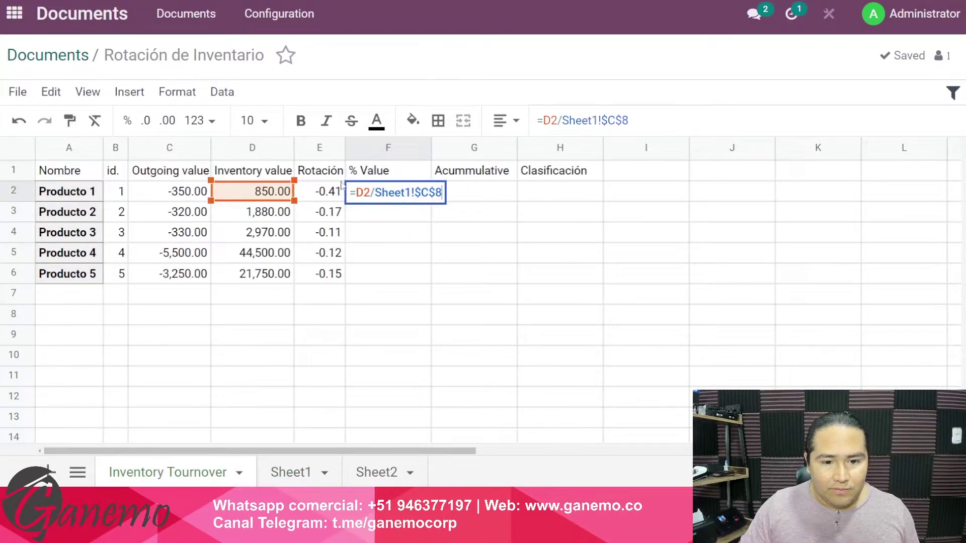
{"action": "double_click", "coordinate": [381, 194]}
{"action": "key", "text": "End"}
{"action": "key", "text": "BackSpace"}
{"action": "key", "text": "BackSpace"}
{"action": "key", "text": "BackSpace"}
{"action": "key", "text": "BackSpace"}
{"action": "key", "text": "BackSpace"}
{"action": "key", "text": "BackSpace"}
{"action": "key", "text": "BackSpace"}
{"action": "key", "text": "BackSpace"}
{"action": "key", "text": "BackSpace"}
{"action": "key", "text": "BackSpace"}
{"action": "key", "text": "Escape"}
{"action": "key", "text": "Return"}
{"action": "key", "text": "Return"}
{"action": "key", "text": "Up"}
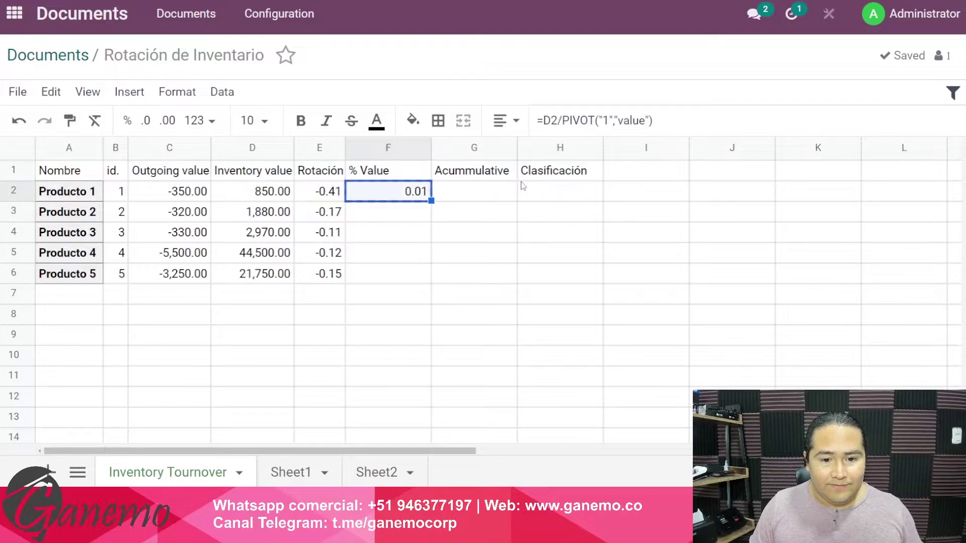
Step: Copy the pivot-based % Value formula from F2 down to Producto 5 in F6
{"action": "key", "text": "shift+Down"}
{"action": "key", "text": "shift+Down"}
{"action": "key", "text": "shift+Down"}
{"action": "key", "text": "shift+Down"}
{"action": "key", "text": "ctrl+v"}
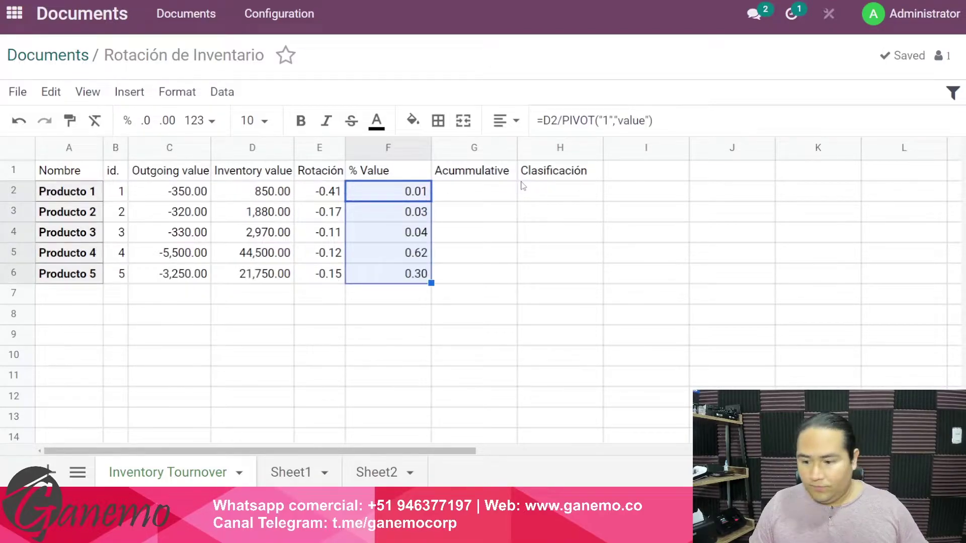
{"action": "key", "text": "Up"}
{"action": "key", "text": "Down"}
{"action": "key", "text": "Down"}
{"action": "key", "text": "Down"}
{"action": "key", "text": "Down"}
{"action": "key", "text": "Down"}
{"action": "key", "text": "Down"}
{"action": "key", "text": "Up"}
{"action": "key", "text": "Up"}
{"action": "key", "text": "Right"}
{"action": "key", "text": "Right"}
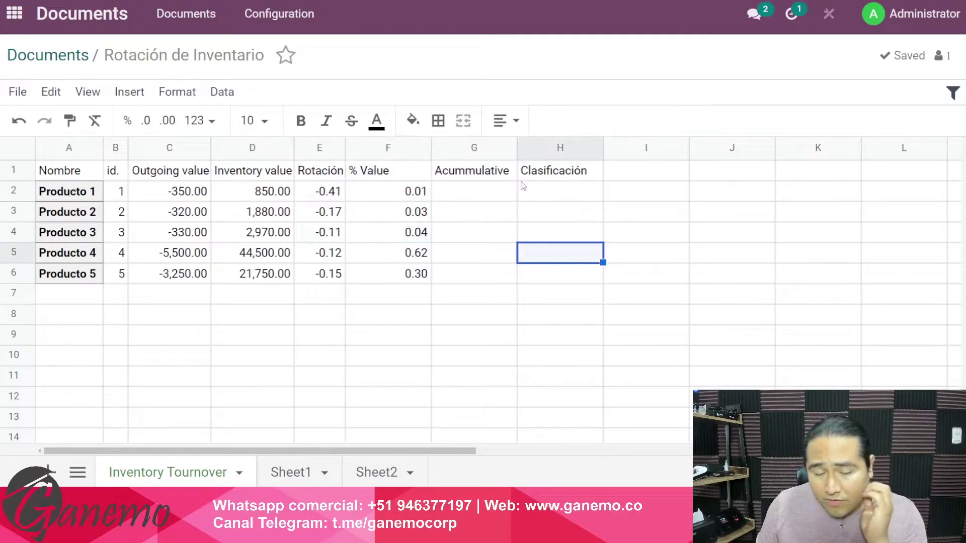
Step: Enter the formula =F2+G1 in the Acummulative cell of Producto 1
{"action": "key", "text": "Left"}
{"action": "key", "text": "Left"}
{"action": "key", "text": "Up"}
{"action": "key", "text": "Up"}
{"action": "key", "text": "Up"}
{"action": "key", "text": "Right"}
{"action": "key", "text": "Up"}
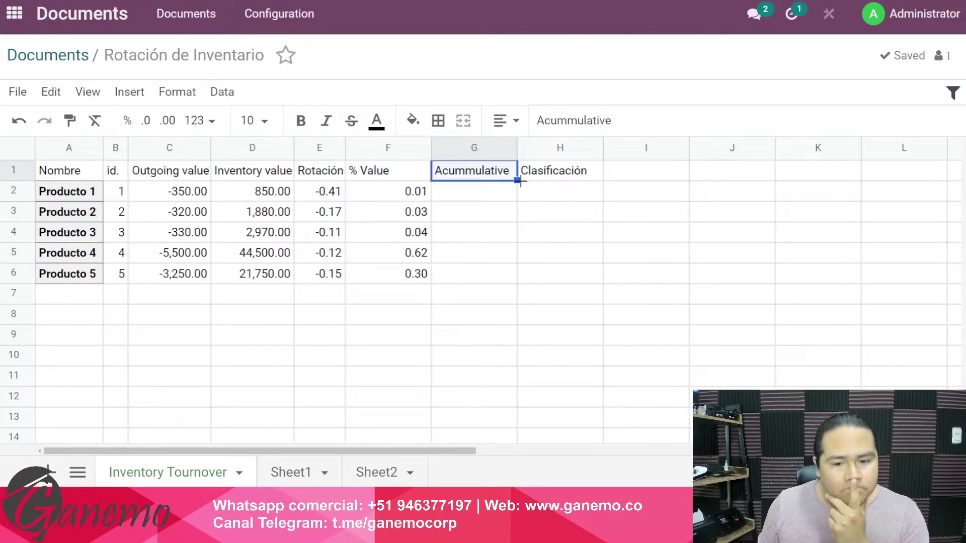
{"action": "key", "text": "Down"}
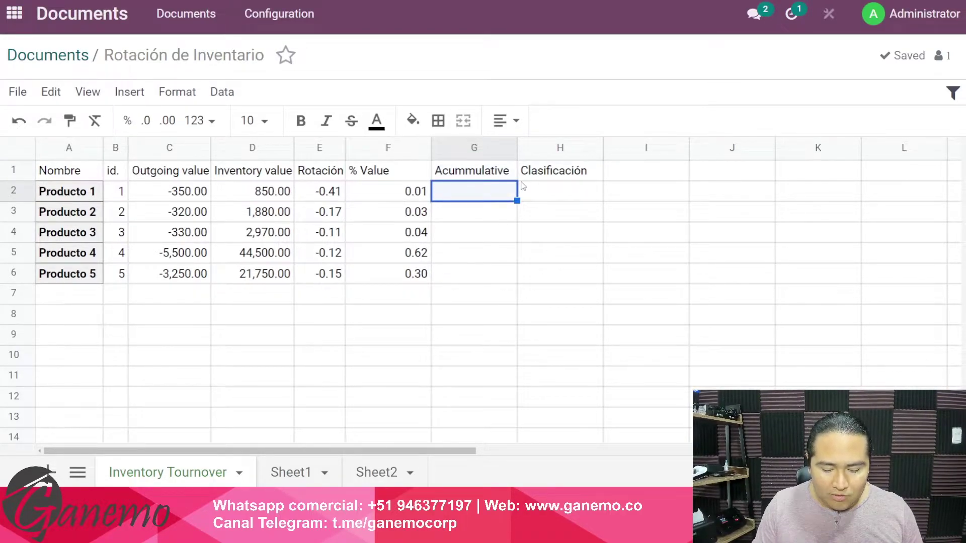
{"action": "type", "text": "="}
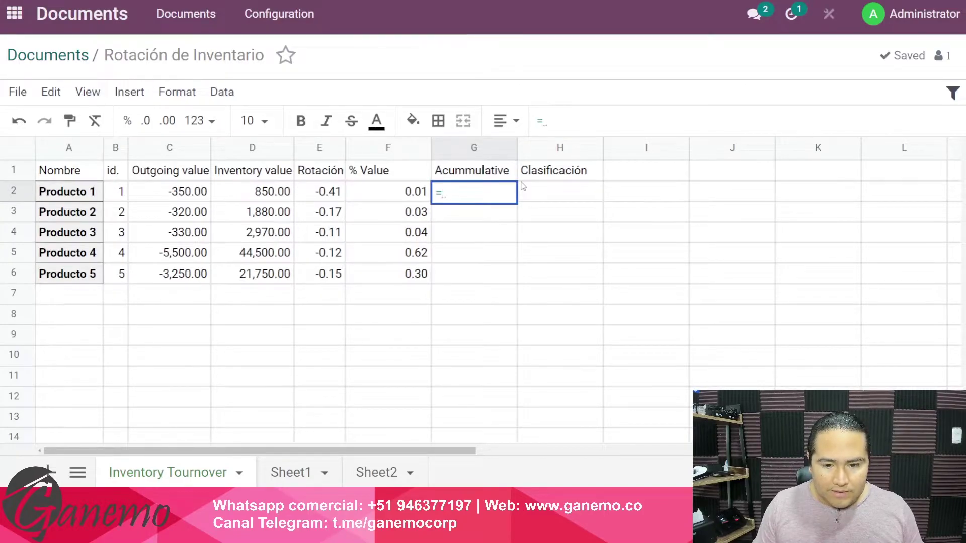
{"action": "key", "text": "Left"}
{"action": "type", "text": "+"}
{"action": "key", "text": "Up"}
{"action": "key", "text": "Return"}
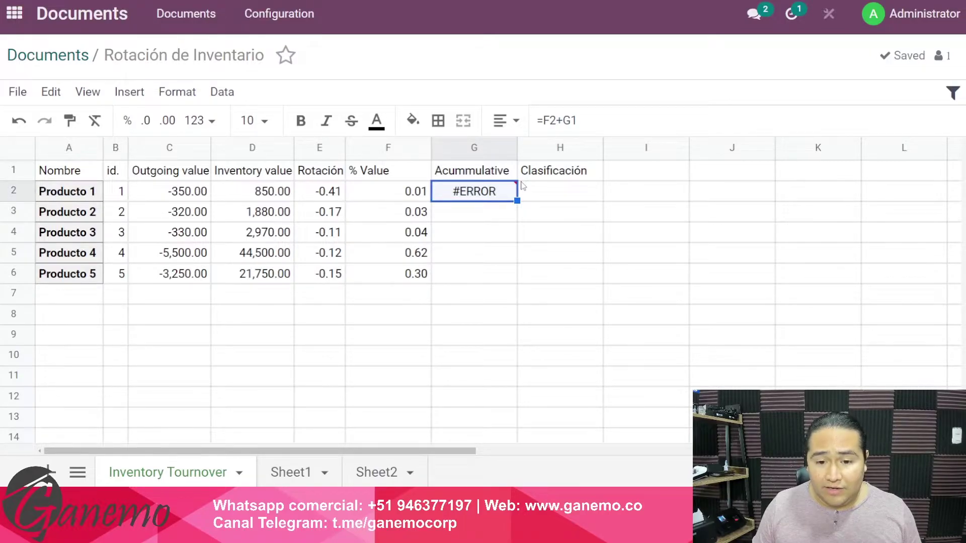
Step: Wrap the sum in cell G2 in an error check, so the formula reads =IFERROR(F2+G1,F2)
{"action": "key", "text": "Return"}
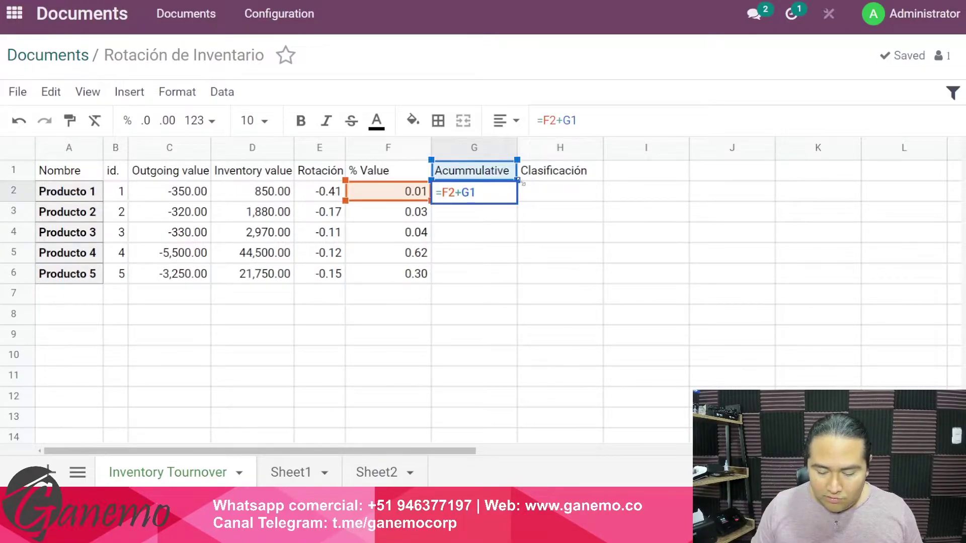
{"action": "key", "text": "shift+Home"}
{"action": "key", "text": "shift+Right"}
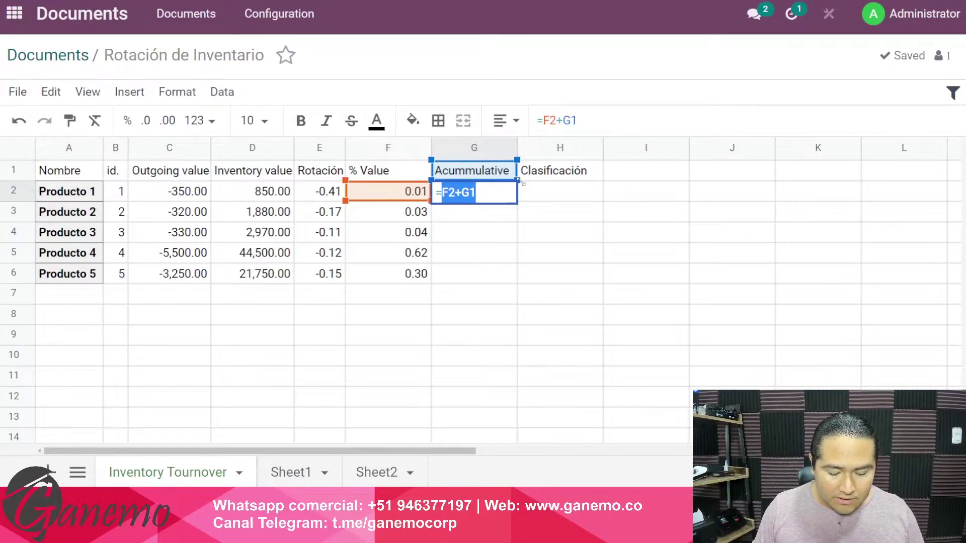
{"action": "type", "text": "ifer"}
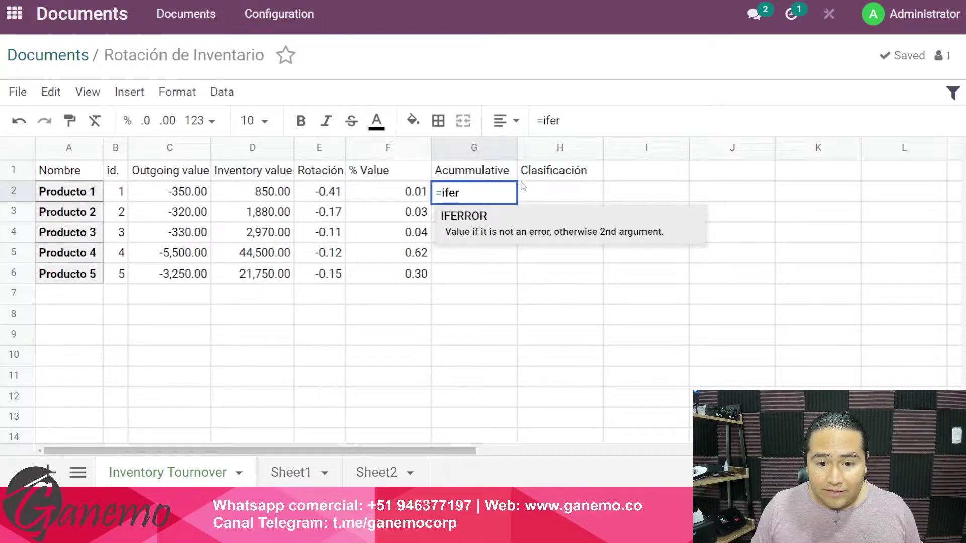
{"action": "key", "text": "Tab"}
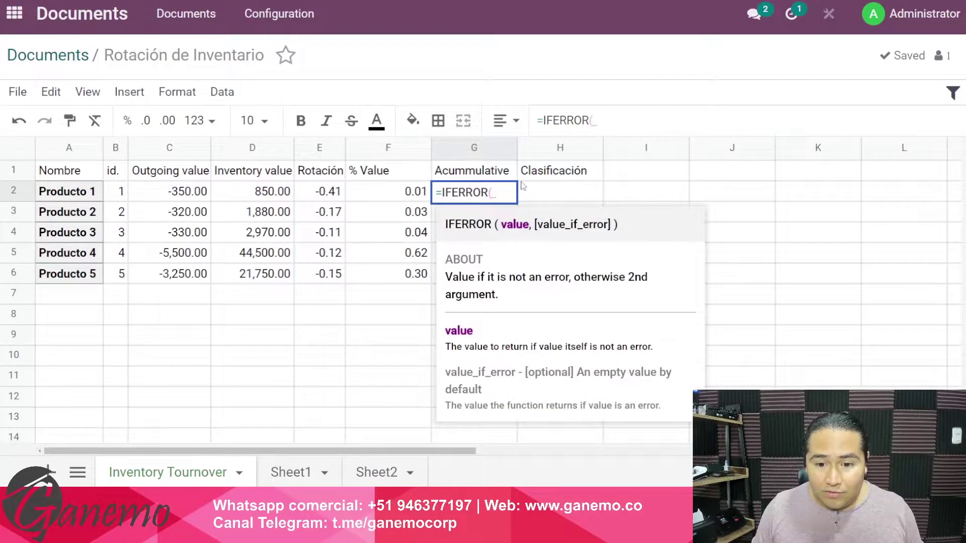
{"action": "type", "text": "F2+G1"}
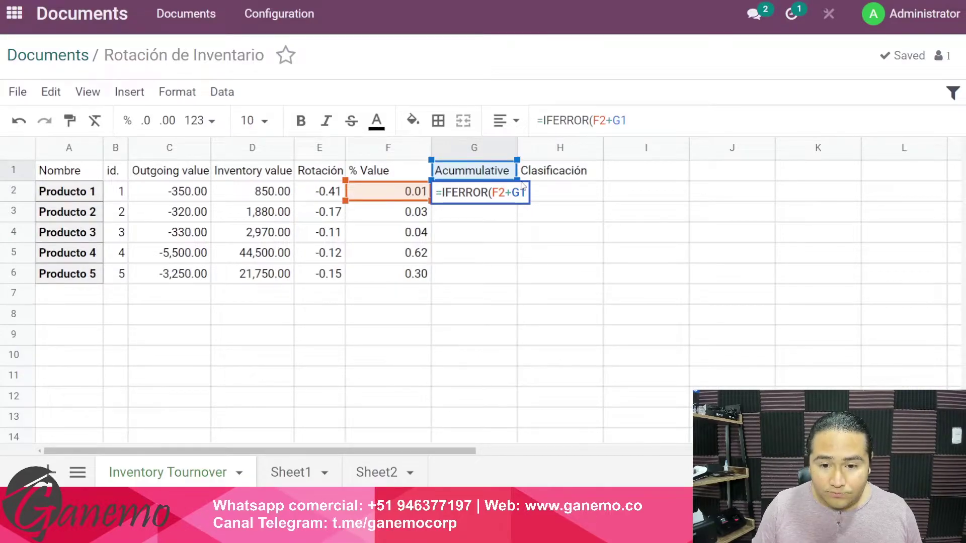
{"action": "type", "text": ",F2"}
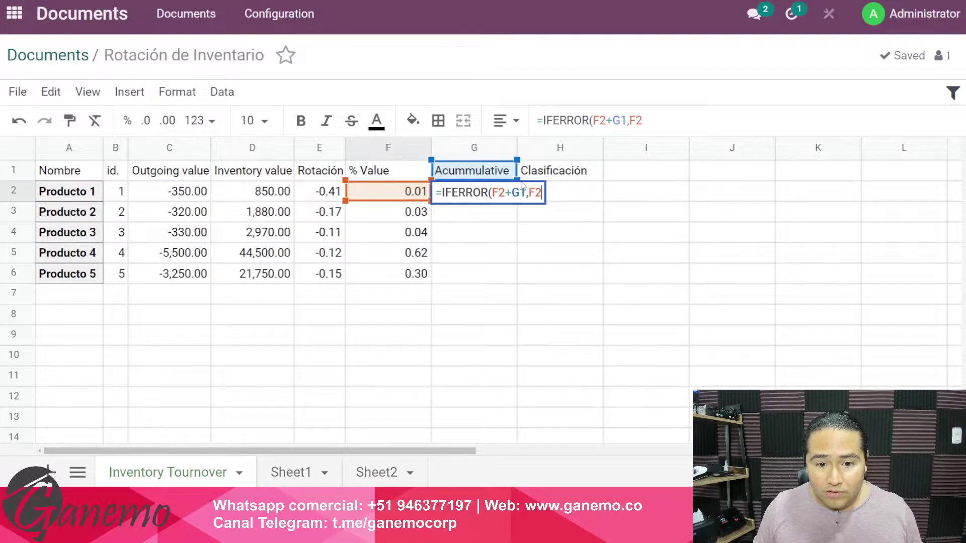
{"action": "key", "text": "Return"}
Step: Copy the Acummulative formula from G2 down to the remaining products in G3 to G6
{"action": "key", "text": "Left"}
{"action": "key", "text": "Up"}
{"action": "key", "text": "Right"}
{"action": "key", "text": "ctrl+c"}
{"action": "key", "text": "shift+Down"}
{"action": "key", "text": "shift+Down"}
{"action": "key", "text": "shift+Down"}
{"action": "key", "text": "shift+Down"}
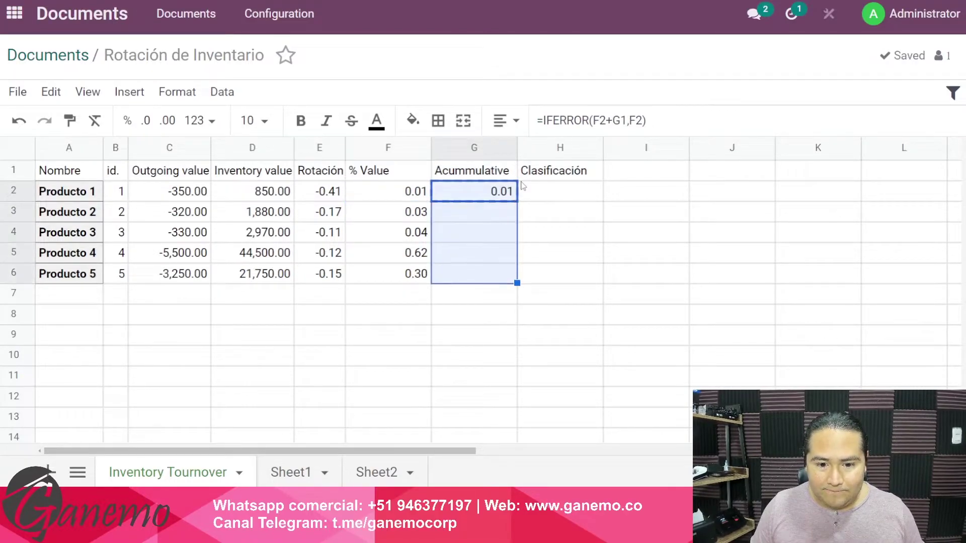
{"action": "key", "text": "ctrl+v"}
{"action": "key", "text": "Escape"}
Step: Review the individual formulas in the Acummulative column for the first and last products
{"action": "key", "text": "Return"}
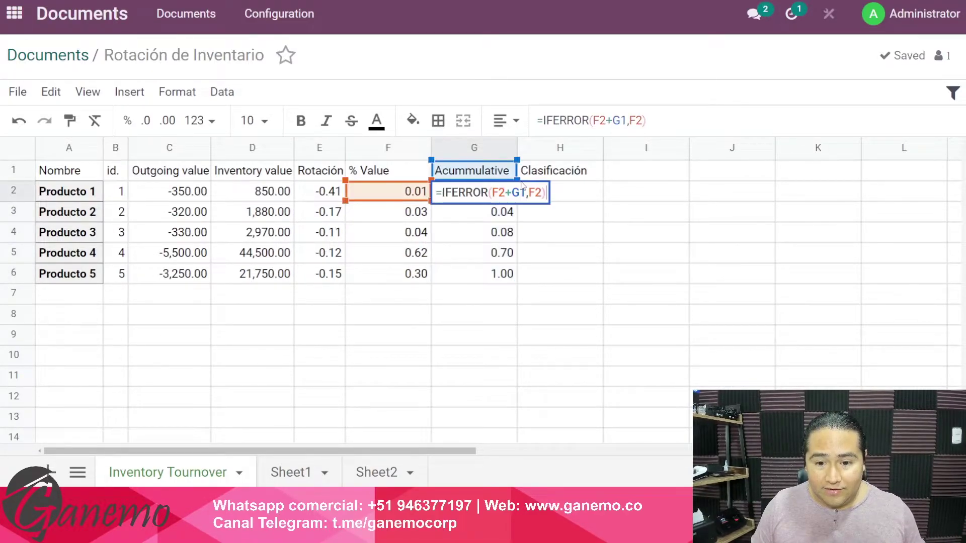
{"action": "key", "text": "Escape"}
{"action": "key", "text": "Down"}
{"action": "key", "text": "Down"}
{"action": "key", "text": "Down"}
{"action": "key", "text": "Return"}
{"action": "key", "text": "Escape"}
{"action": "key", "text": "Down"}
{"action": "key", "text": "Return"}
{"action": "key", "text": "Escape"}
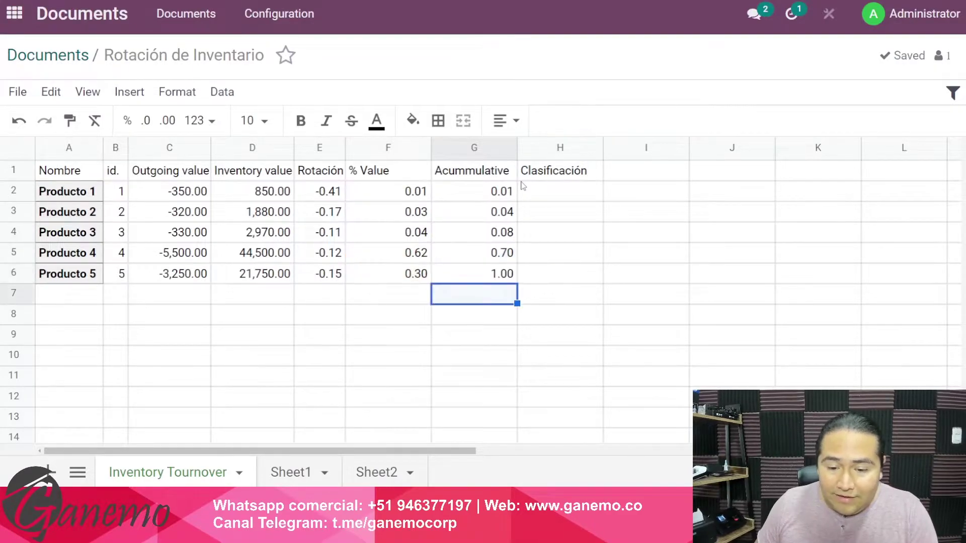
Step: Narrow the Acummulative column slightly to fit its heading
{"action": "left_click_drag", "start_coordinate": [517, 146], "coordinate": [511, 145]}
{"action": "left_click", "coordinate": [568, 174]}
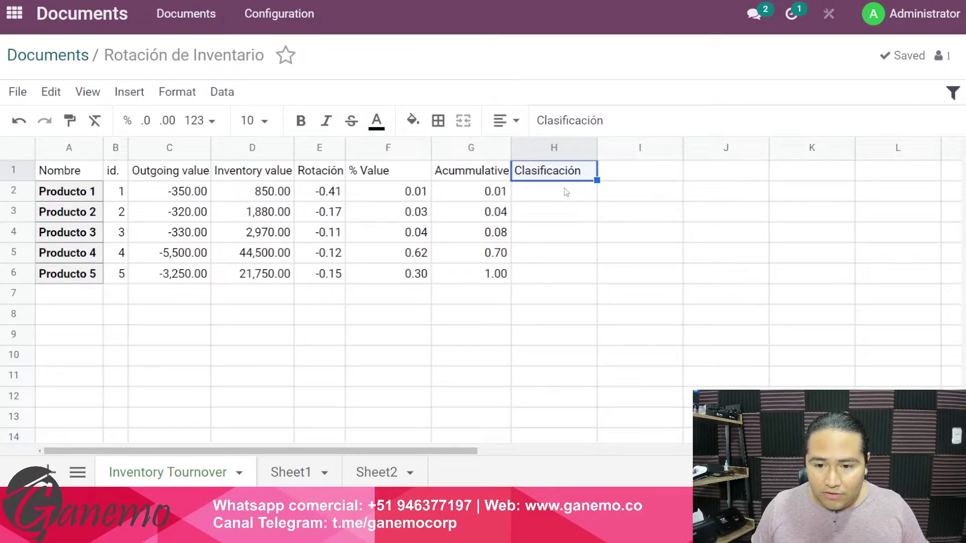
Step: Begin the Clasificación formula in H2 with an IF that returns "X" when G2<0.7 and otherwise continues into a second IF
{"action": "left_click", "coordinate": [566, 191]}
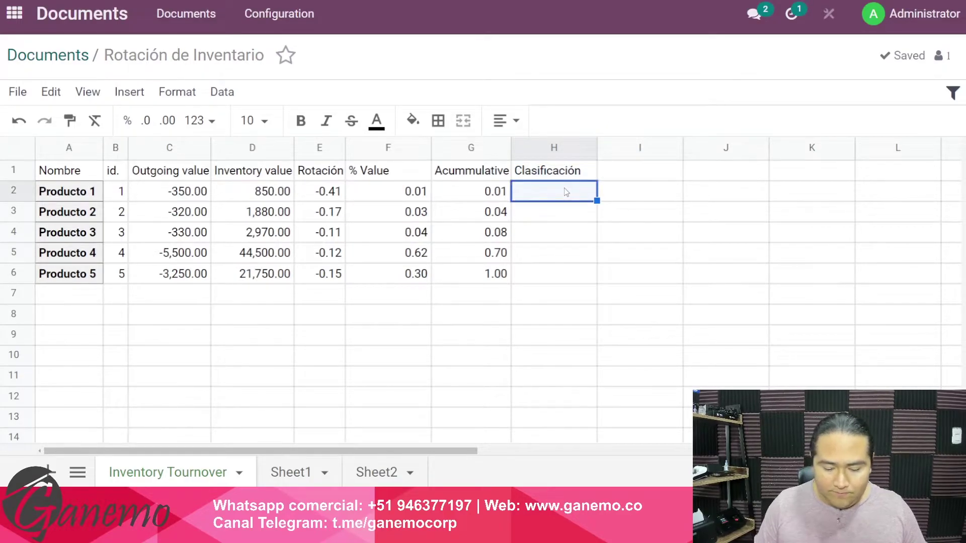
{"action": "type", "text": "="}
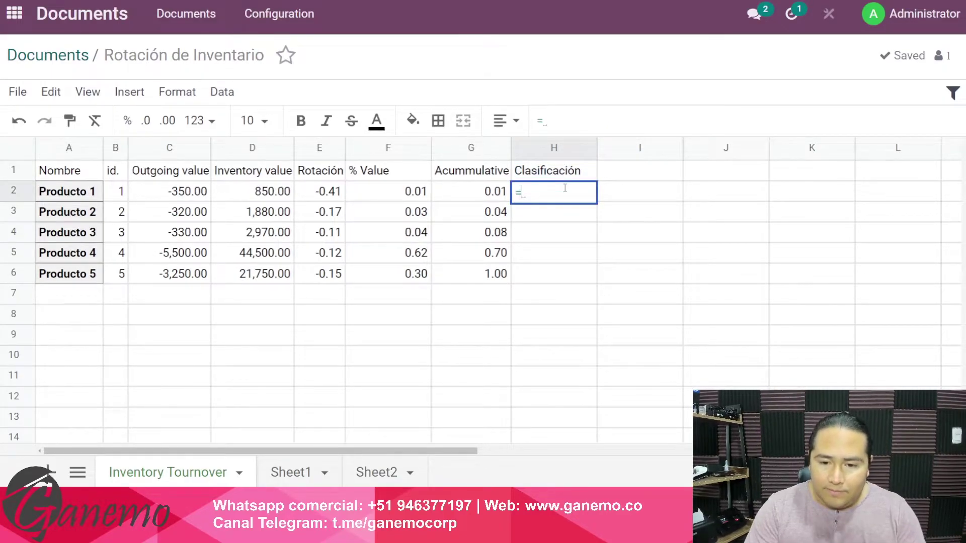
{"action": "type", "text": "i"}
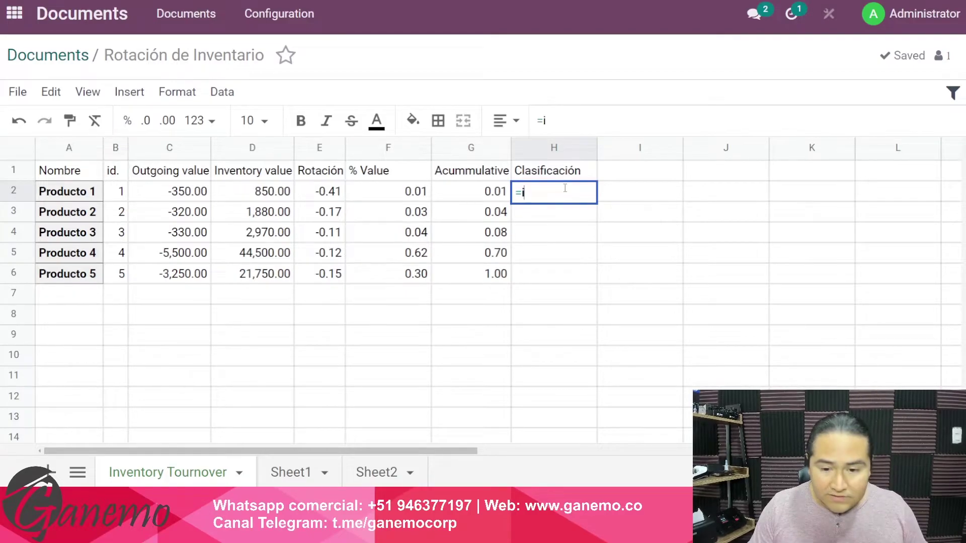
{"action": "type", "text": "f"}
{"action": "key", "text": "Tab"}
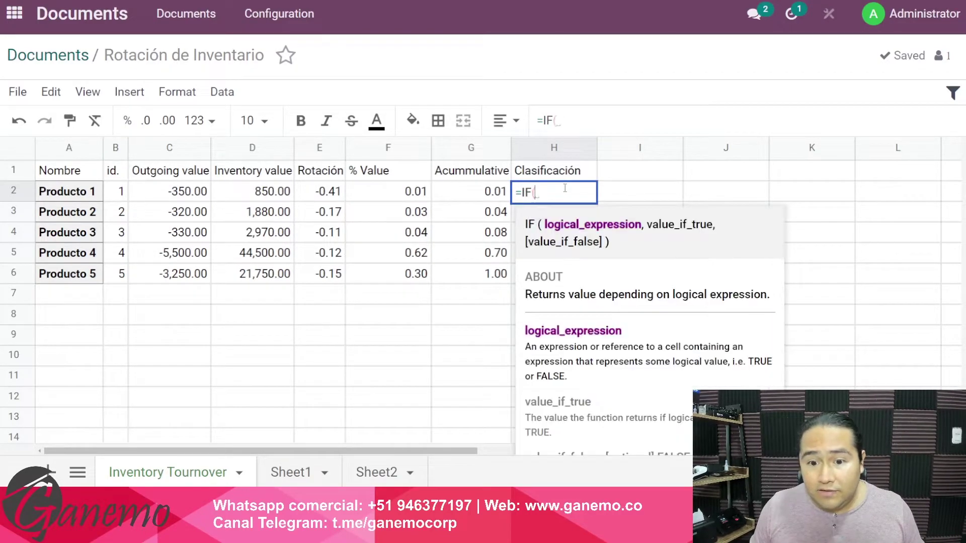
{"action": "type", "text": "G2<"}
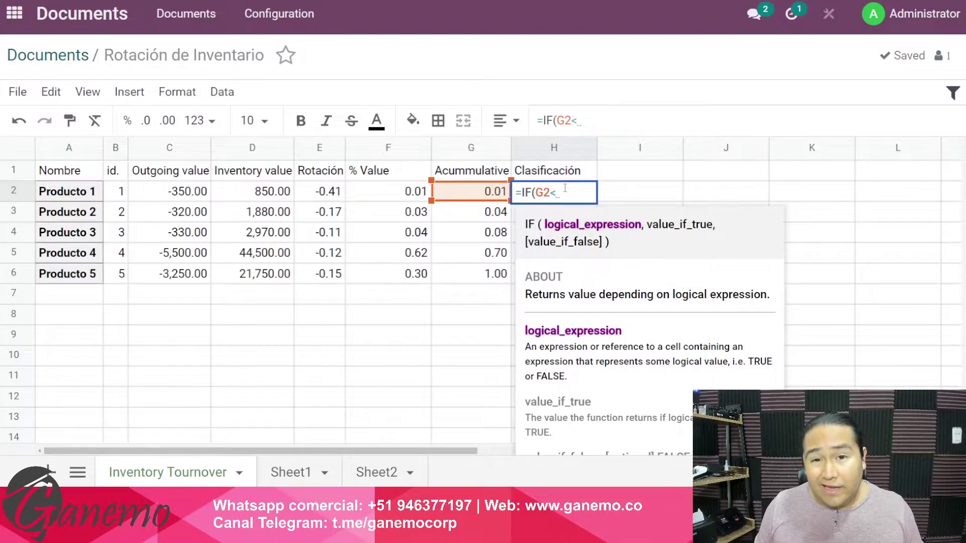
{"action": "type", "text": "0.7"}
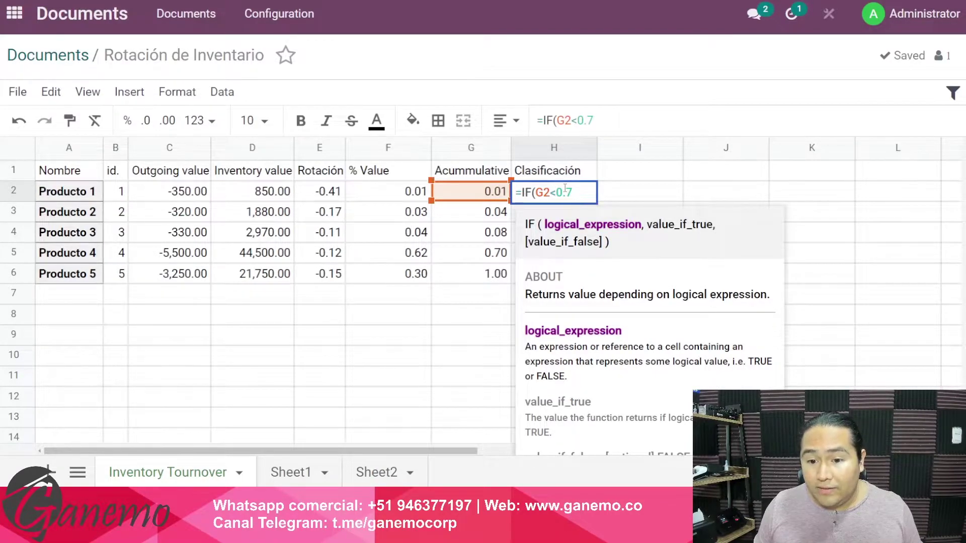
{"action": "type", "text": ","}
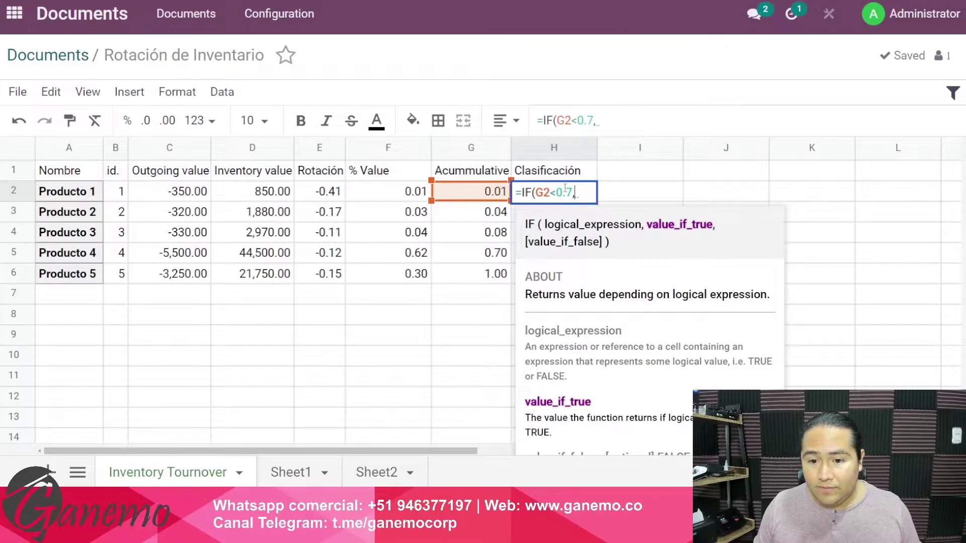
{"action": "type", "text": "\""}
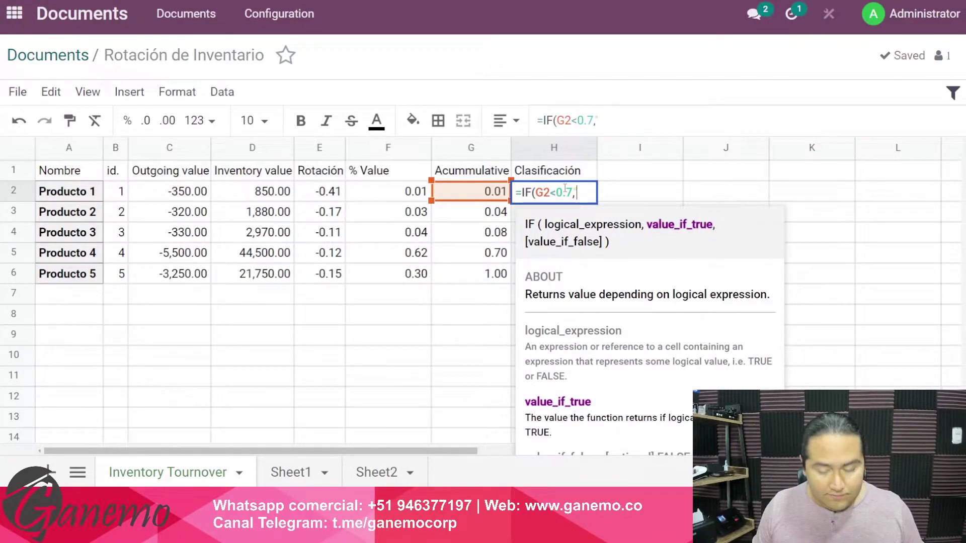
{"action": "type", "text": "X\",if"}
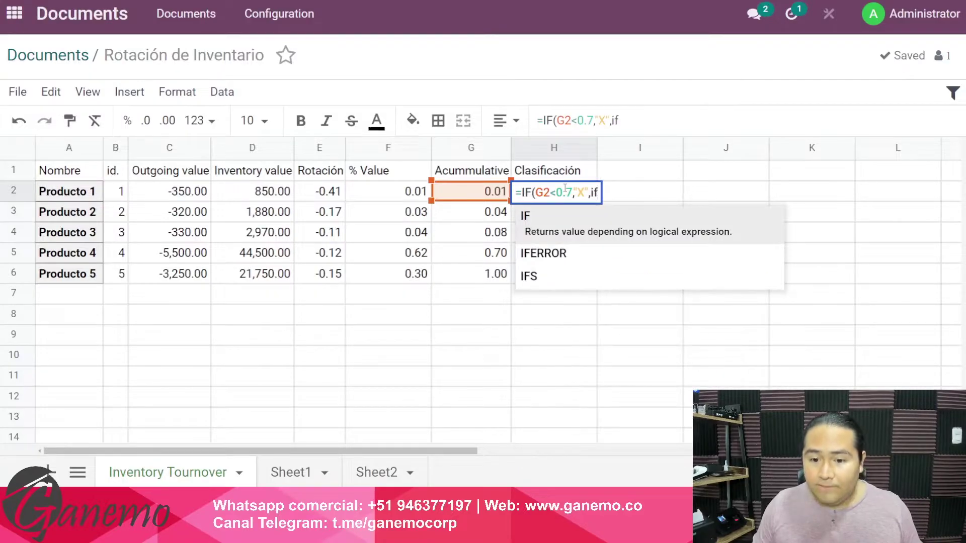
Step: Complete the nested IF in H2 to return "Y" when G2<0.9 and "Z" otherwise, and commit the formula
{"action": "key", "text": "Tab"}
{"action": "type", "text": "G2"}
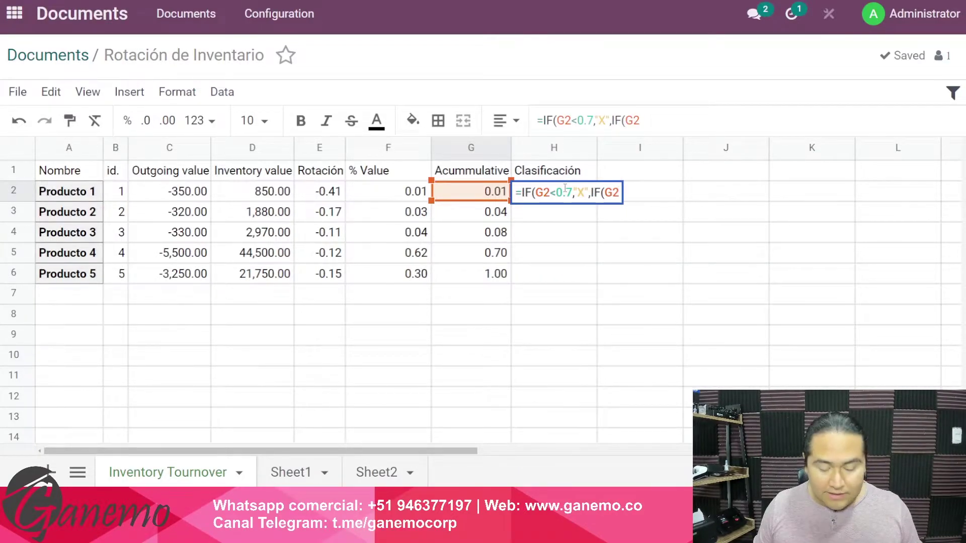
{"action": "type", "text": "<"}
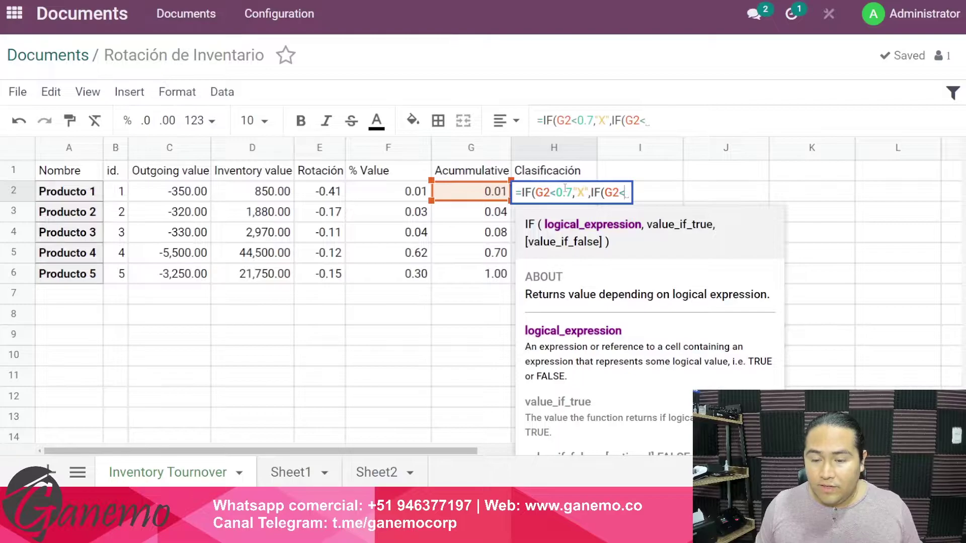
{"action": "type", "text": "0.9"}
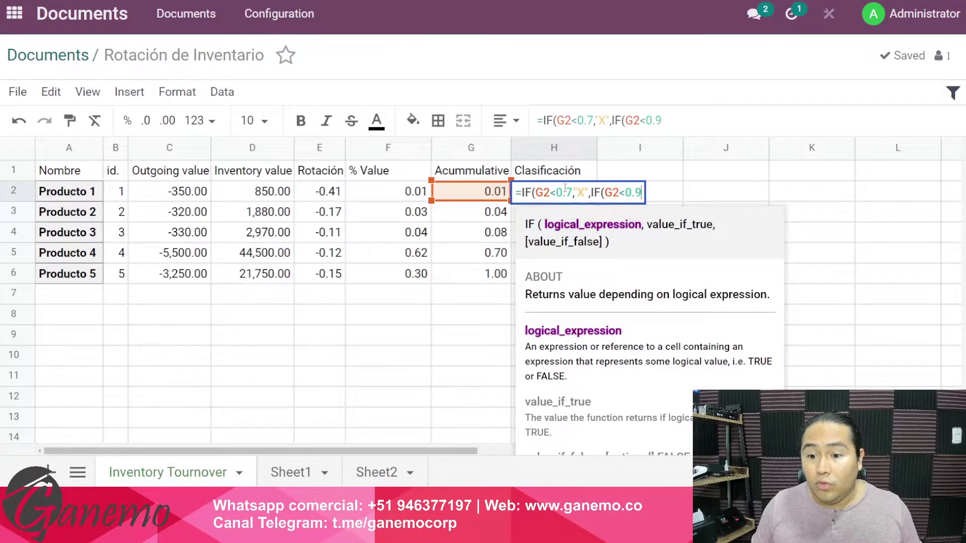
{"action": "type", "text": ","}
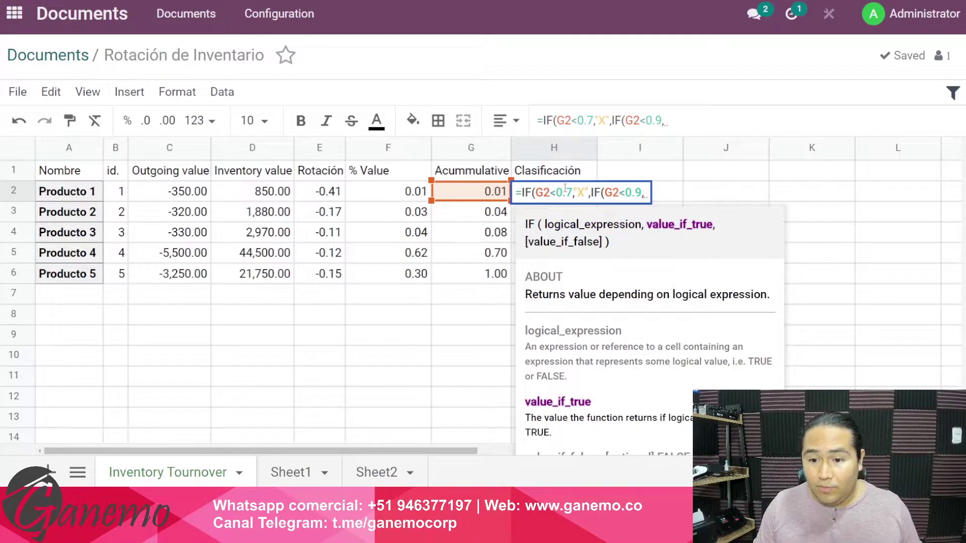
{"action": "type", "text": "\"Y\",\"Z\")"}
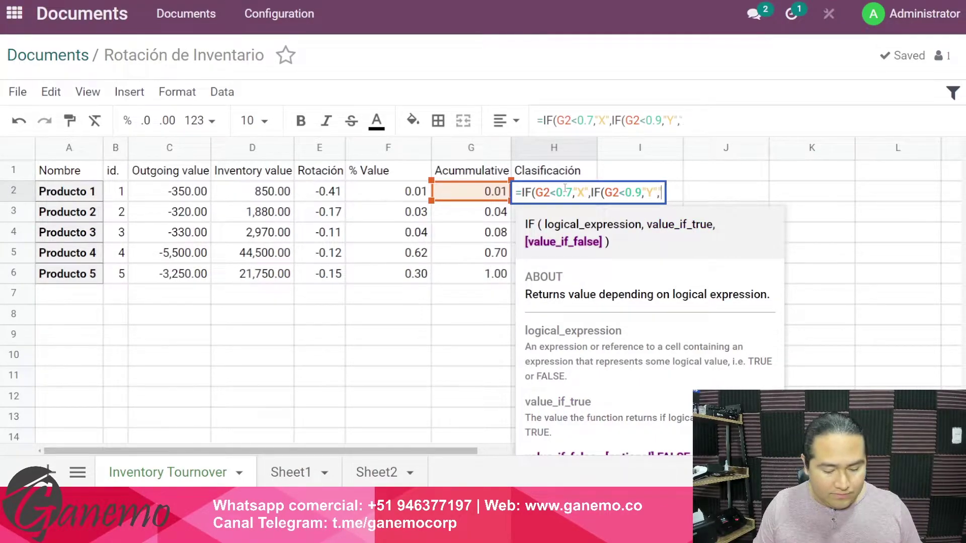
{"action": "type", "text": ")"}
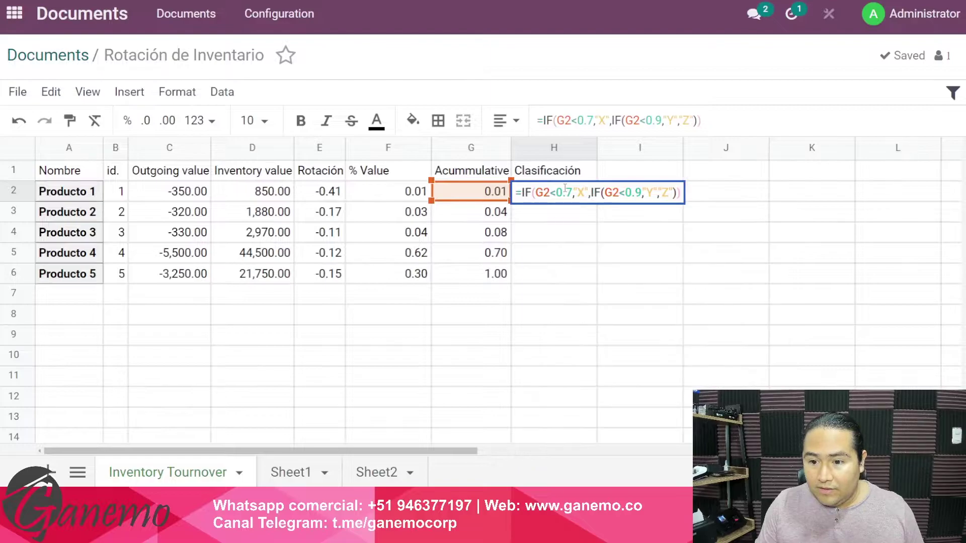
{"action": "key", "text": "Return"}
Step: Fill the Clasificación formula from H2 down through H6
{"action": "key", "text": "Up"}
{"action": "key", "text": "shift+Down"}
{"action": "key", "text": "shift+Down"}
{"action": "key", "text": "shift+Down"}
{"action": "key", "text": "shift+Down"}
{"action": "key", "text": "ctrl+d"}
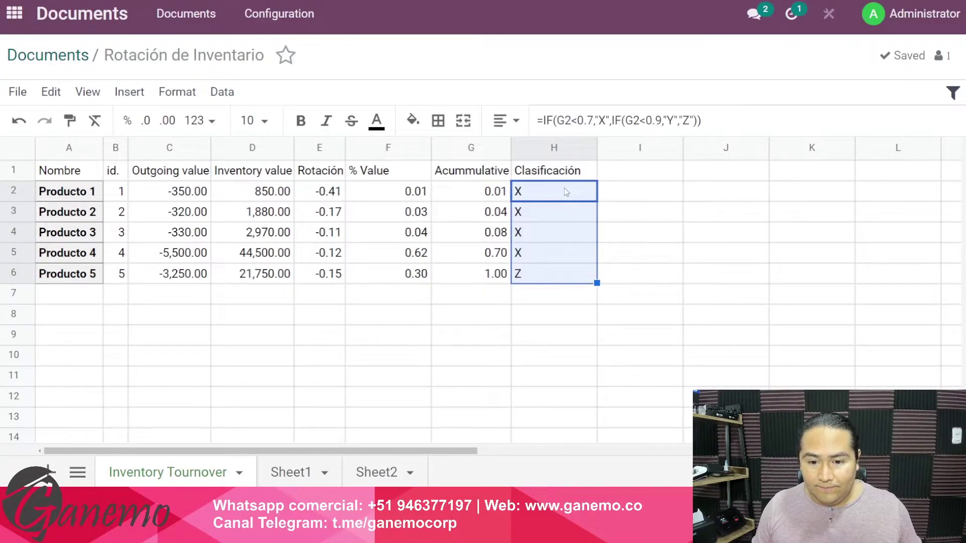
Step: Examine the classifications of Producto 4 and Producto 5 against the Acummulative and Inventory value columns
{"action": "key", "text": "Down"}
{"action": "left_click", "coordinate": [542, 250]}
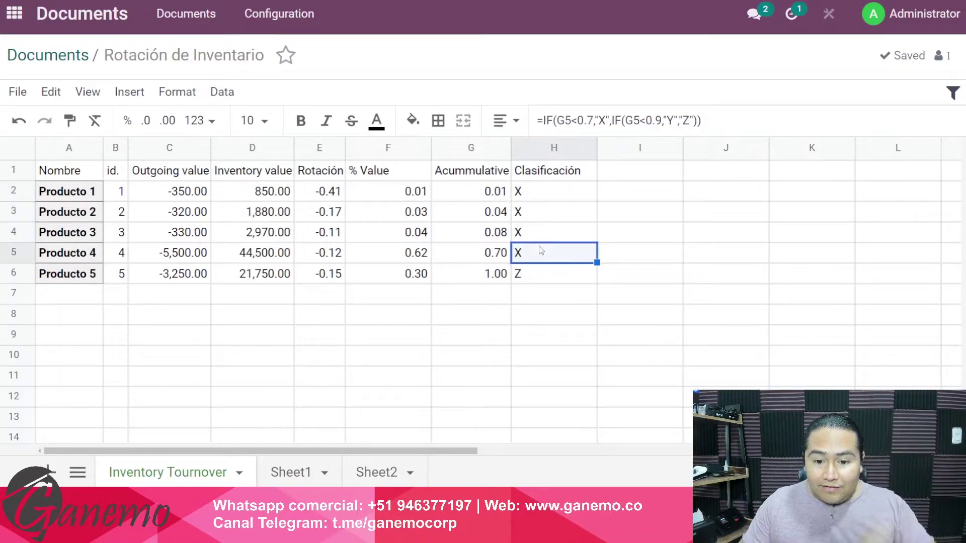
{"action": "left_click", "coordinate": [544, 284]}
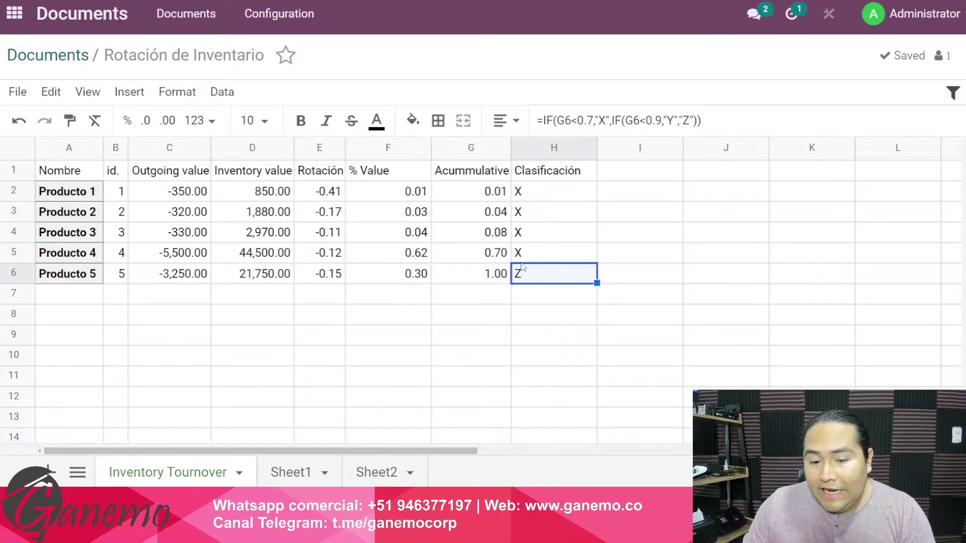
{"action": "left_click", "coordinate": [499, 257]}
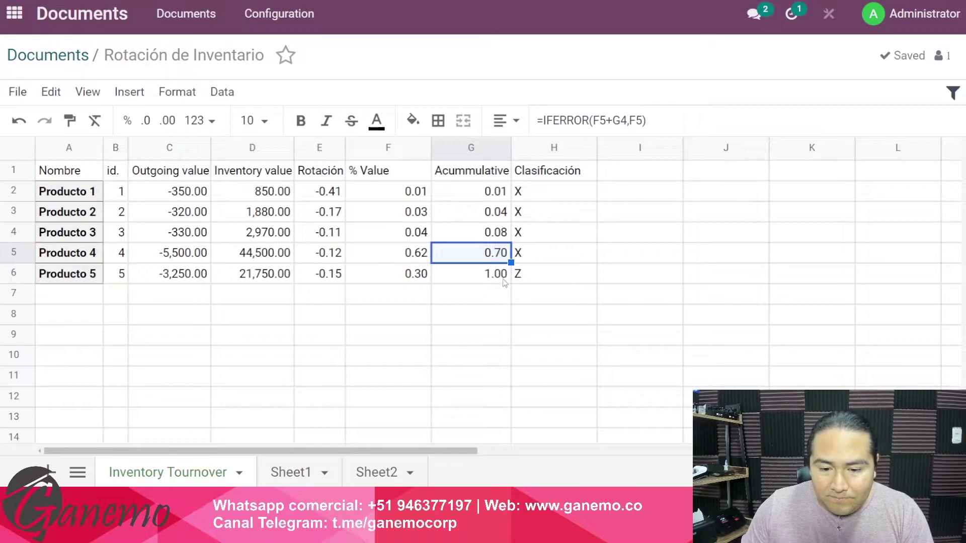
{"action": "left_click", "coordinate": [504, 280]}
{"action": "left_click", "coordinate": [92, 282]}
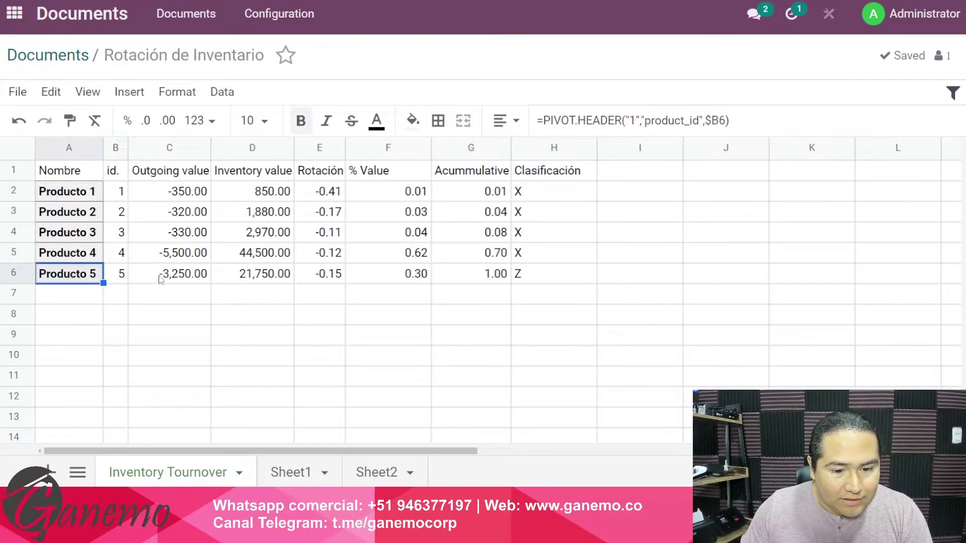
{"action": "left_click", "coordinate": [160, 279]}
{"action": "left_click", "coordinate": [540, 270]}
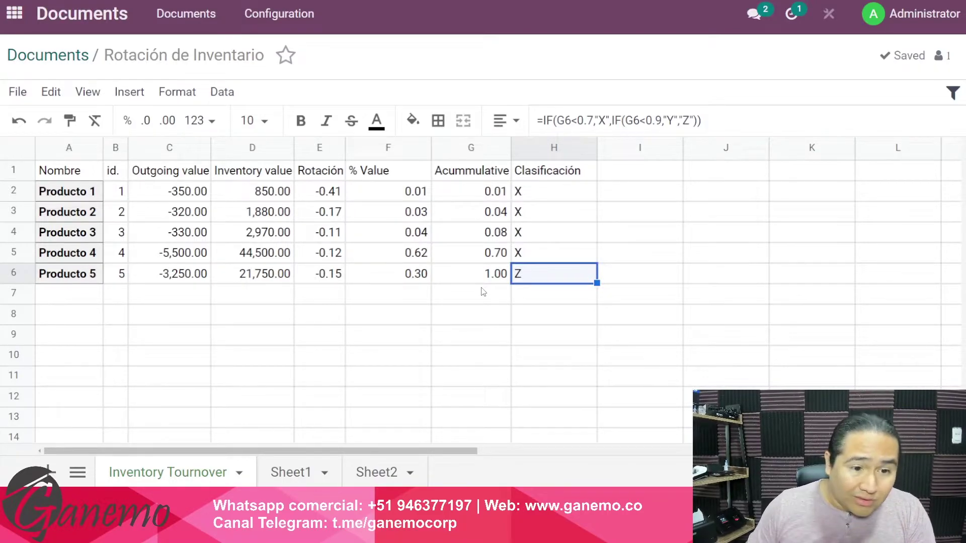
{"action": "left_click_drag", "start_coordinate": [267, 197], "coordinate": [265, 276]}
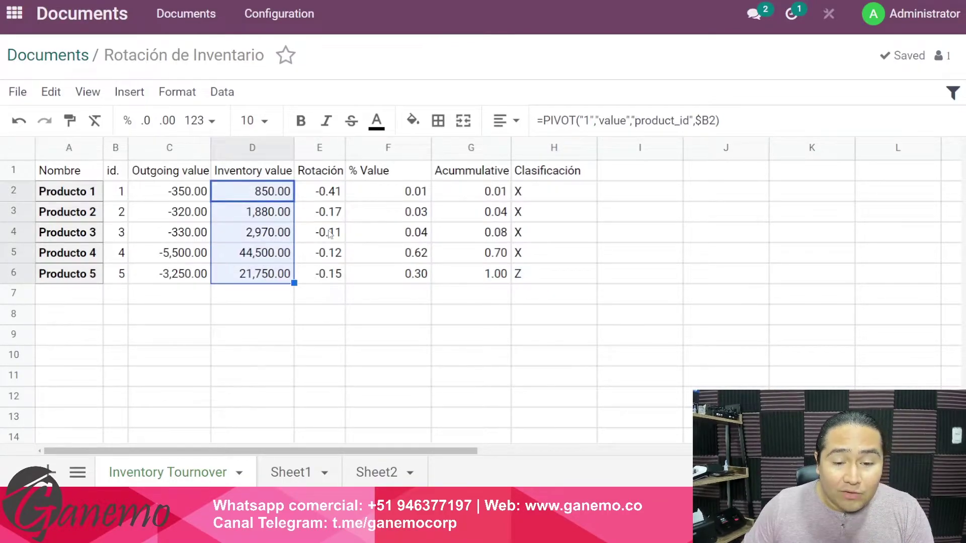
{"action": "left_click_drag", "start_coordinate": [468, 192], "coordinate": [459, 279]}
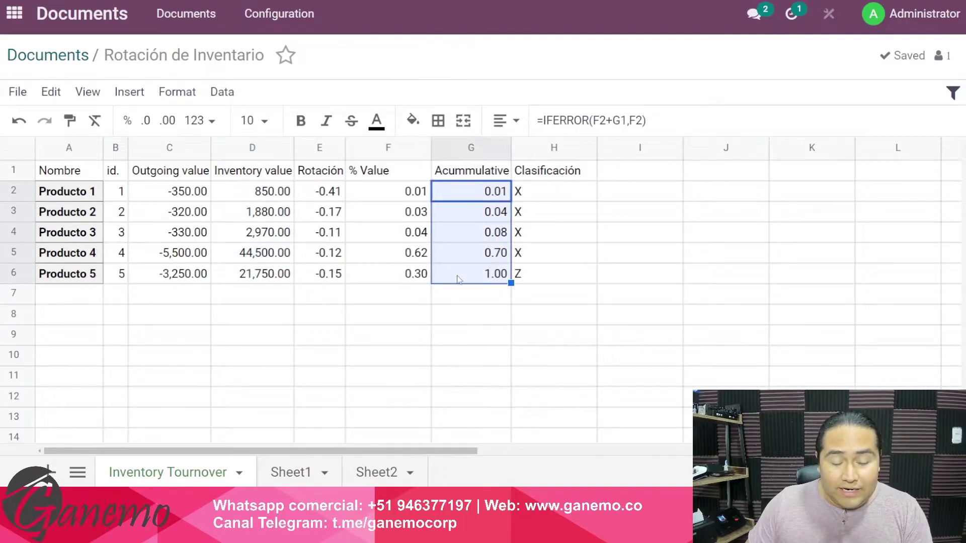
{"action": "left_click", "coordinate": [257, 150]}
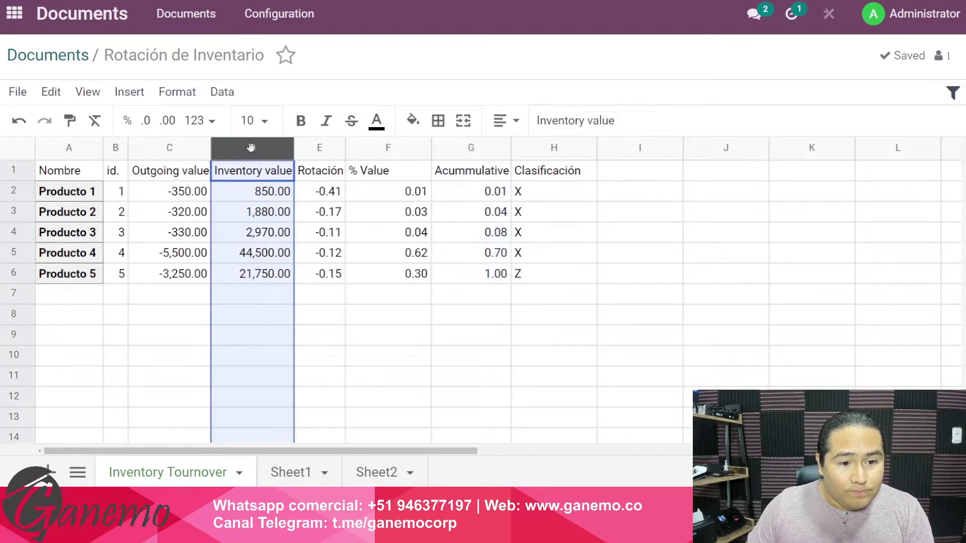
{"action": "right_click", "coordinate": [251, 148]}
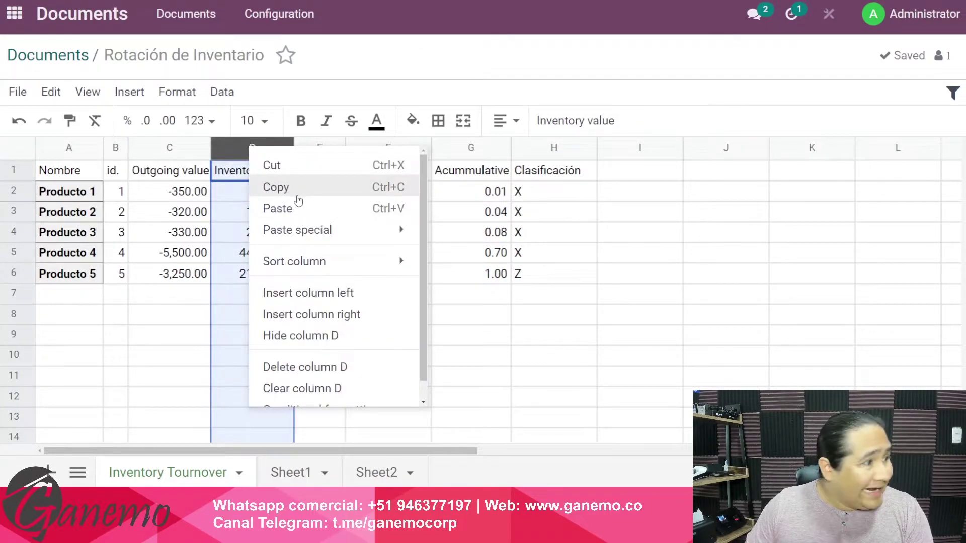
{"action": "scroll", "coordinate": [296, 200], "scroll_direction": "down", "scroll_amount": 1}
{"action": "left_click", "coordinate": [230, 227]}
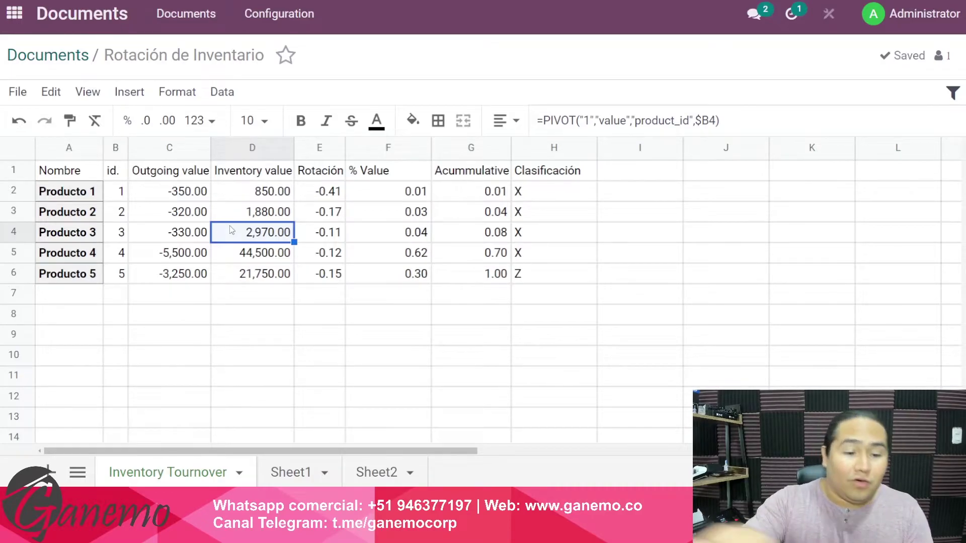
Step: Sort the Inventory value column in descending order, extending the selection to the adjacent data
{"action": "left_click", "coordinate": [252, 151]}
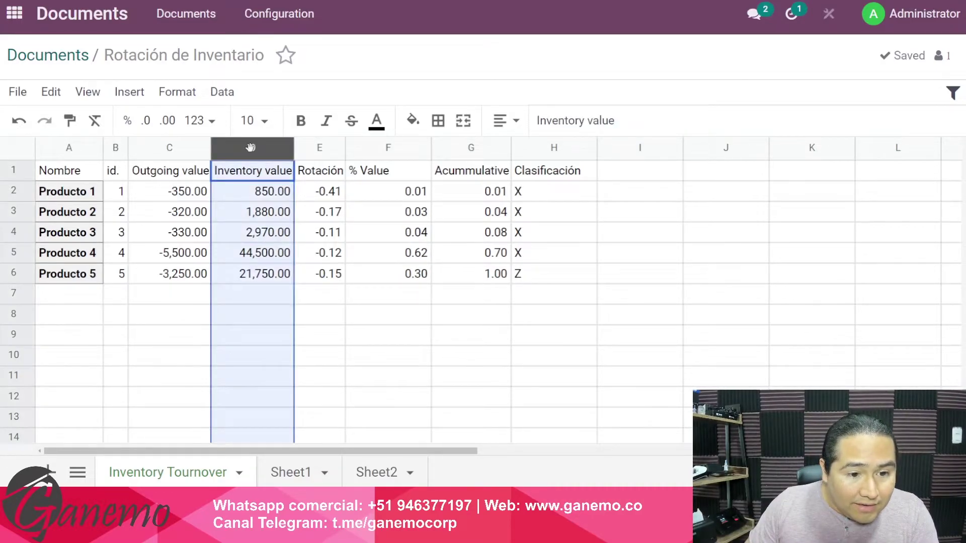
{"action": "right_click", "coordinate": [252, 151]}
{"action": "scroll", "coordinate": [309, 264], "scroll_direction": "down", "scroll_amount": 1}
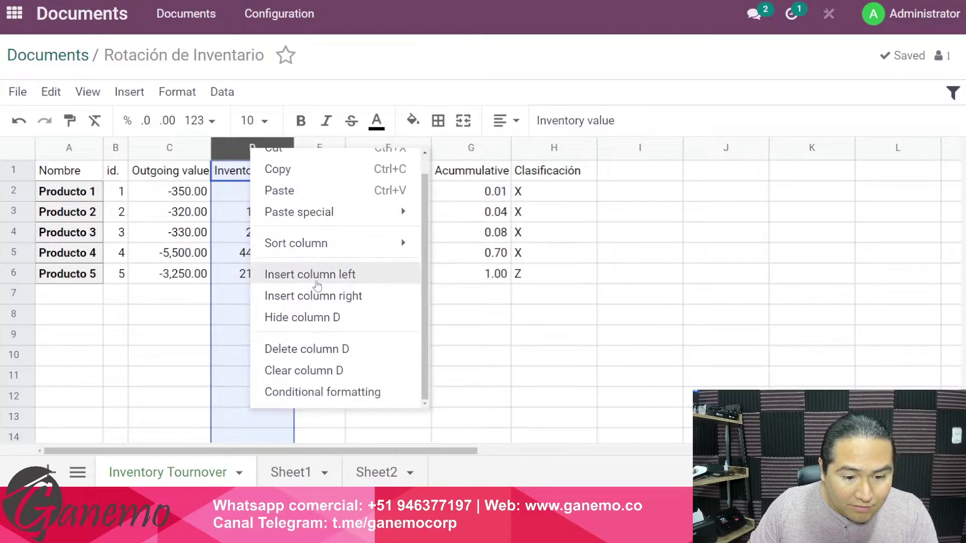
{"action": "mouse_move", "coordinate": [298, 246]}
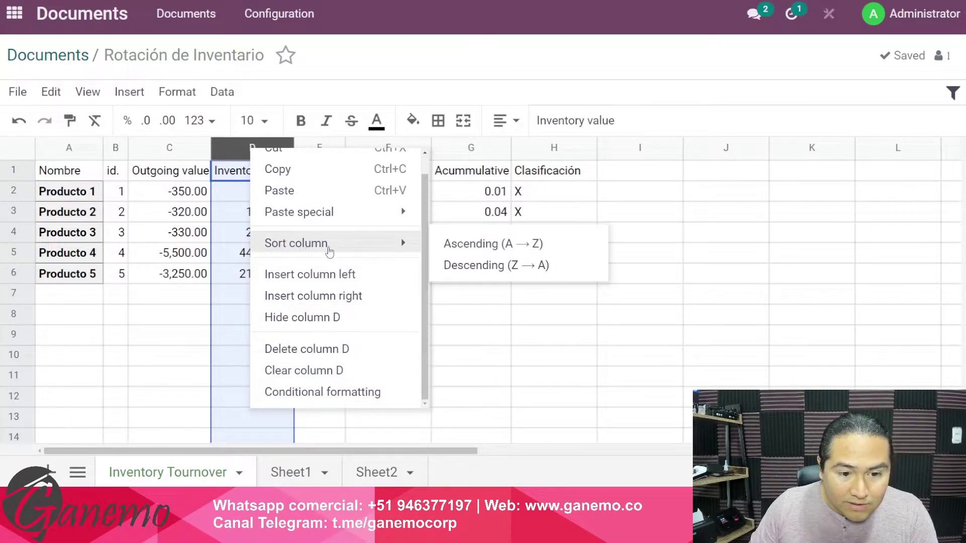
{"action": "left_click", "coordinate": [484, 268]}
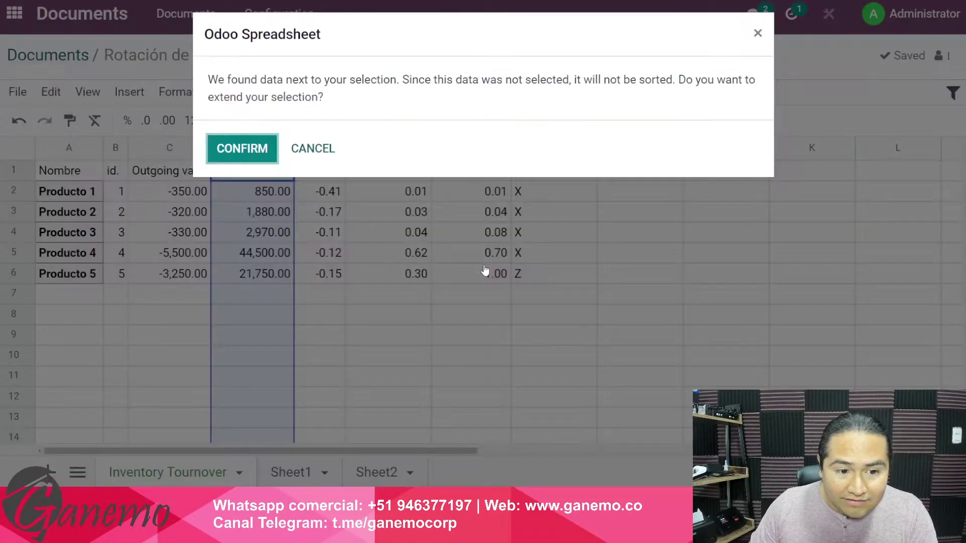
{"action": "left_click", "coordinate": [242, 148]}
Step: Review the sorted Inventory value figures and the % Value formulas from F2 down to the last product
{"action": "left_click_drag", "start_coordinate": [278, 199], "coordinate": [290, 280]}
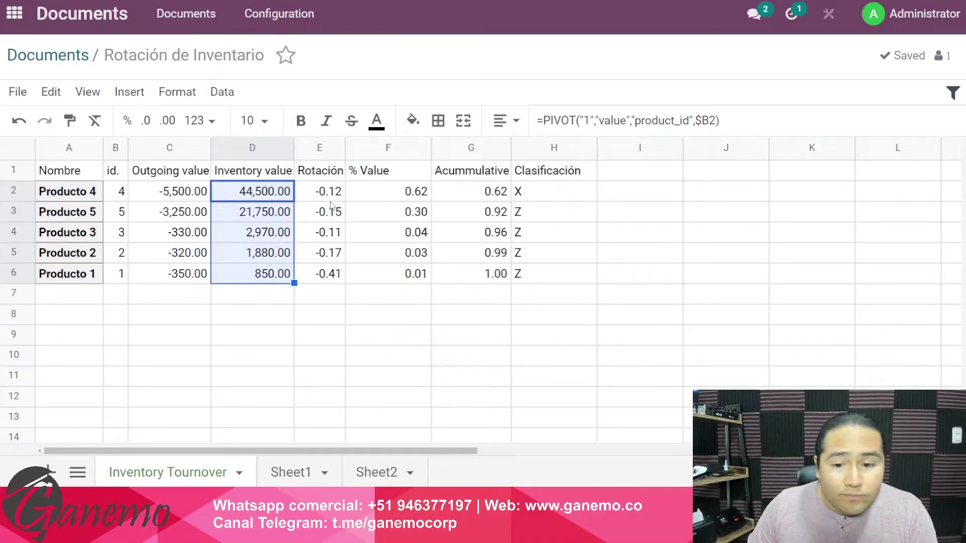
{"action": "left_click", "coordinate": [384, 192]}
{"action": "double_click", "coordinate": [384, 192]}
{"action": "key", "text": "Down"}
{"action": "key", "text": "Down"}
{"action": "key", "text": "Down"}
{"action": "key", "text": "Down"}
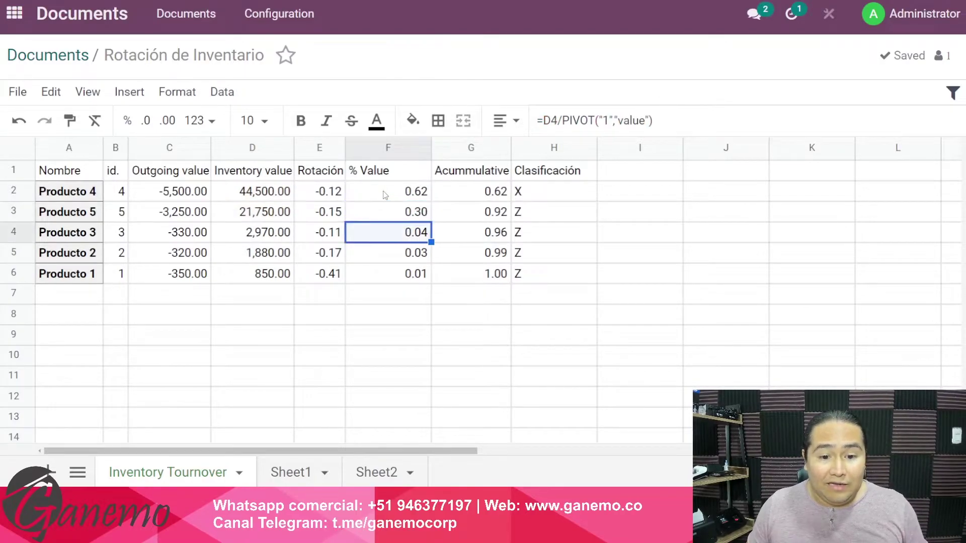
{"action": "key", "text": "Return"}
{"action": "key", "text": "Escape"}
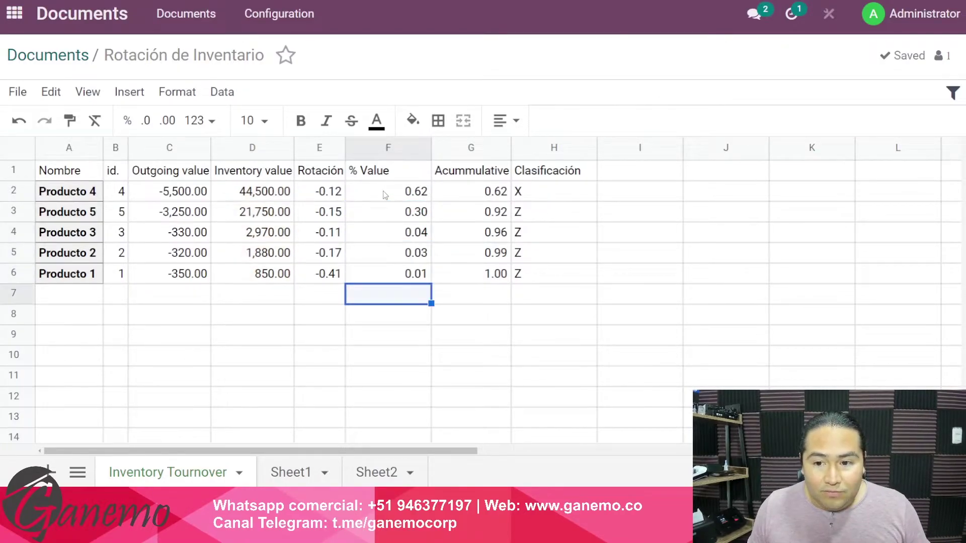
{"action": "double_click", "coordinate": [384, 193]}
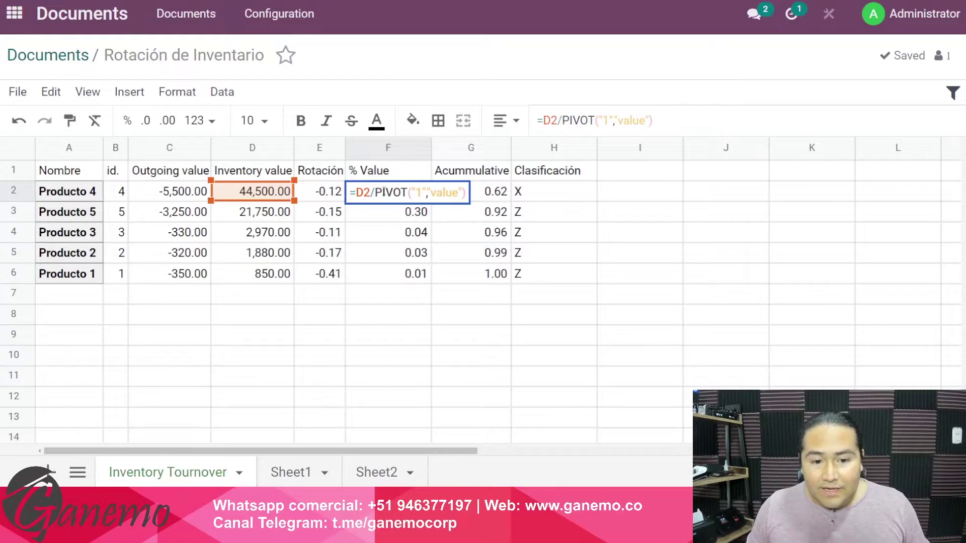
{"action": "key", "text": "Down"}
{"action": "key", "text": "Down"}
{"action": "key", "text": "Down"}
{"action": "key", "text": "Down"}
{"action": "key", "text": "Return"}
{"action": "key", "text": "Return"}
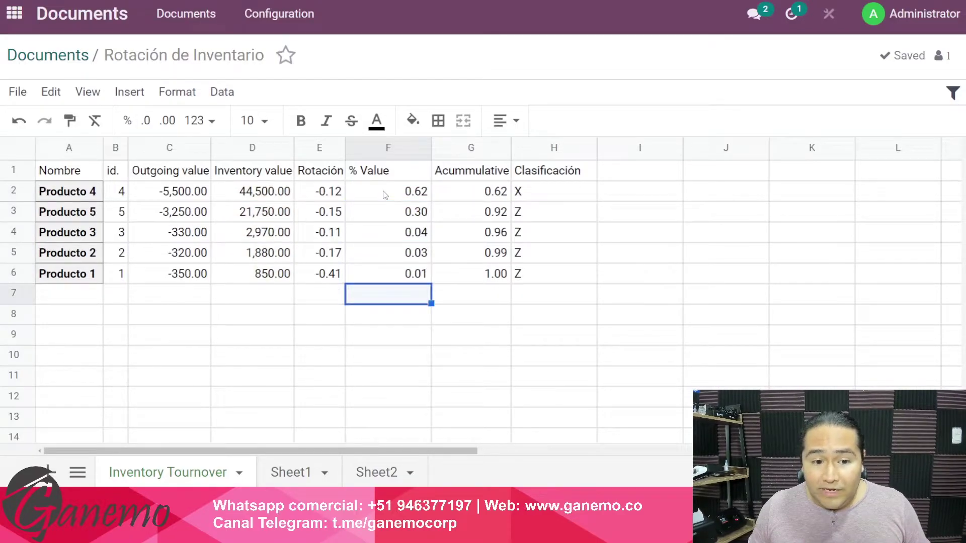
Step: Review the Acummulative formulas one by one from G2 down to the last product in G6
{"action": "left_click", "coordinate": [467, 194]}
{"action": "key", "text": "Return"}
{"action": "key", "text": "Return"}
{"action": "key", "text": "Return"}
{"action": "key", "text": "Return"}
{"action": "key", "text": "Return"}
{"action": "key", "text": "Return"}
{"action": "key", "text": "Return"}
{"action": "key", "text": "Return"}
{"action": "key", "text": "Return"}
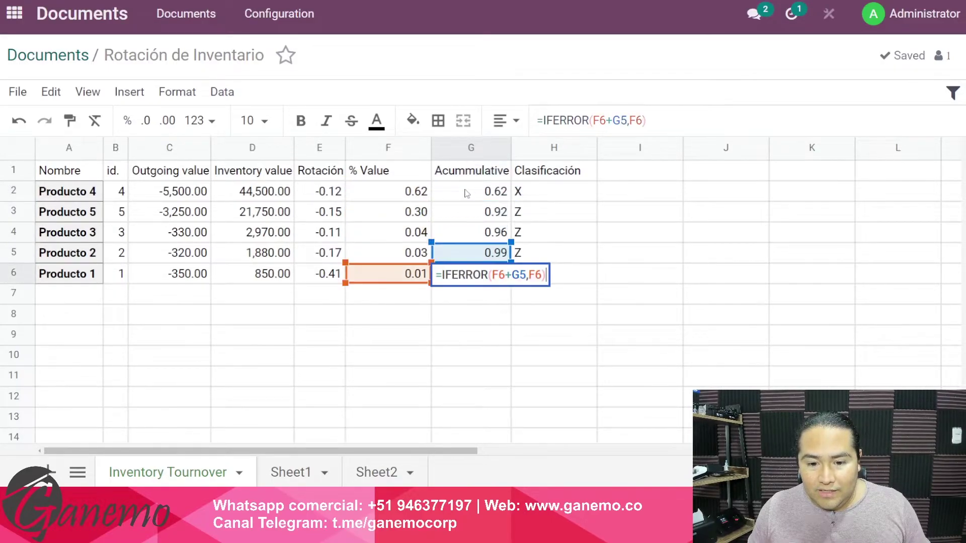
{"action": "key", "text": "Return"}
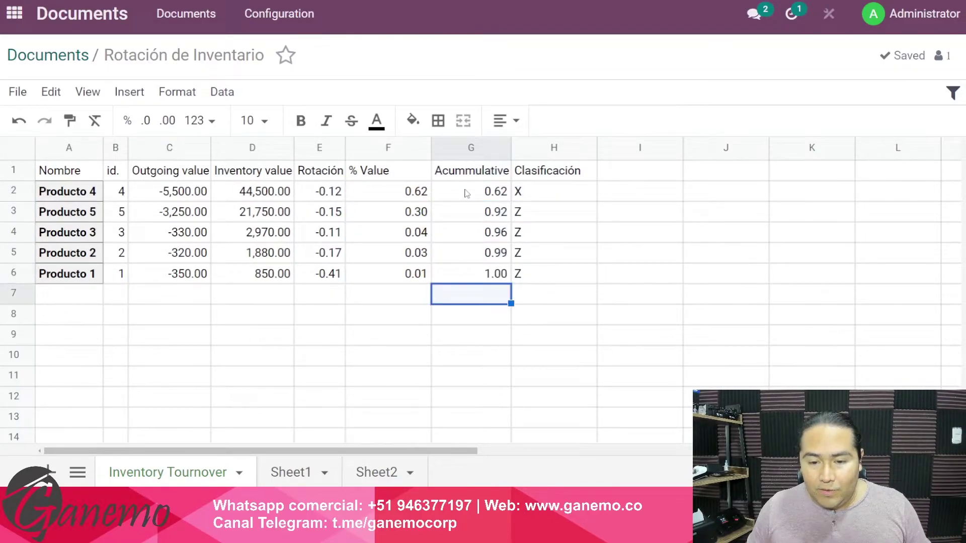
Step: Review the Clasificación formulas one by one from H2 down to the last product in H6
{"action": "left_click", "coordinate": [520, 192]}
{"action": "key", "text": "Return"}
{"action": "key", "text": "Return"}
{"action": "key", "text": "Return"}
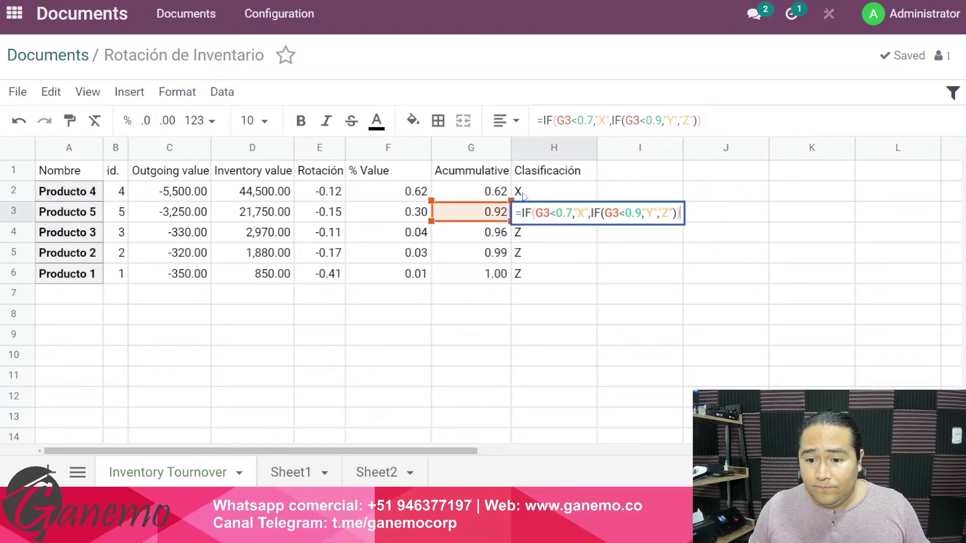
{"action": "key", "text": "Return"}
{"action": "key", "text": "Return"}
{"action": "key", "text": "Return"}
{"action": "key", "text": "Return"}
{"action": "key", "text": "Return"}
{"action": "key", "text": "Return"}
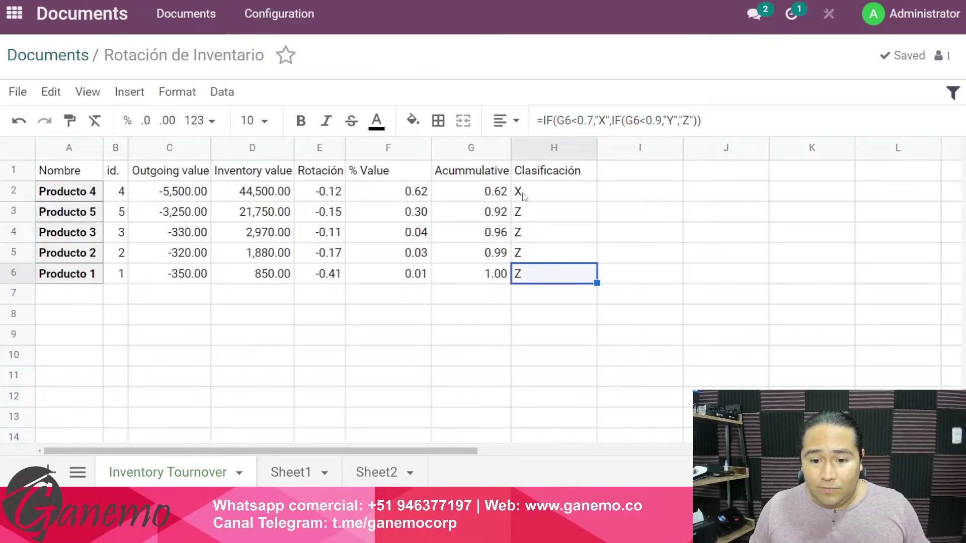
{"action": "key", "text": "Return"}
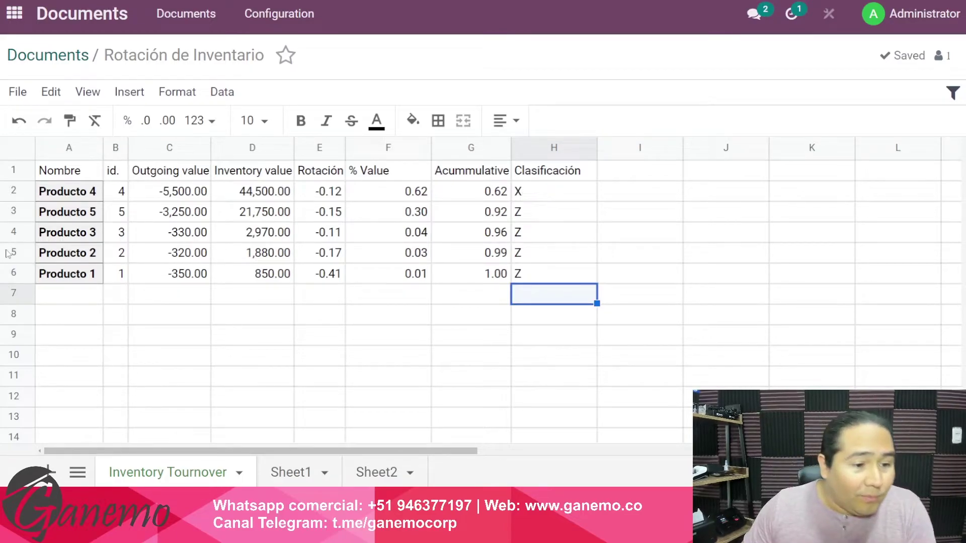
Step: Copy the product ids in B2:B6 into the empty rows beneath them, starting at B7
{"action": "left_click_drag", "start_coordinate": [78, 196], "coordinate": [563, 278]}
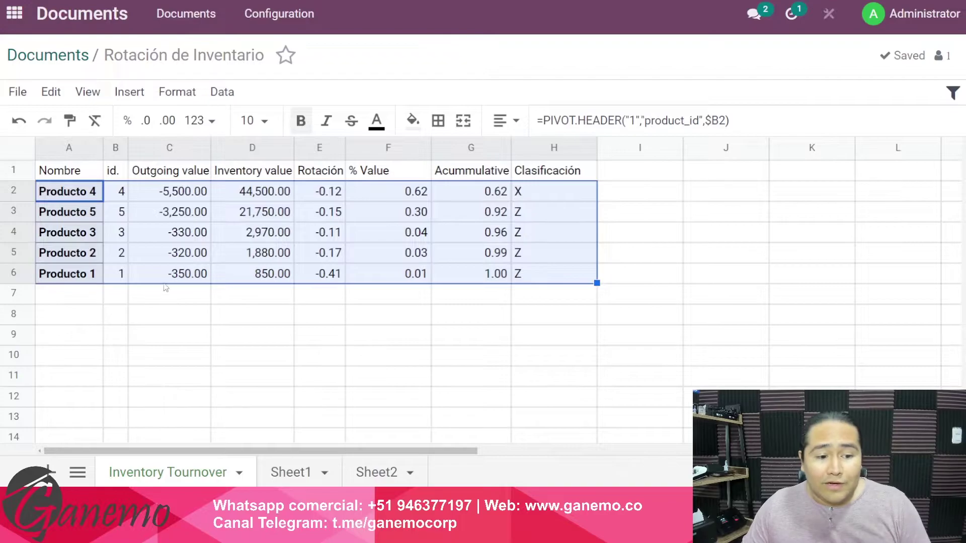
{"action": "left_click_drag", "start_coordinate": [171, 278], "coordinate": [539, 277]}
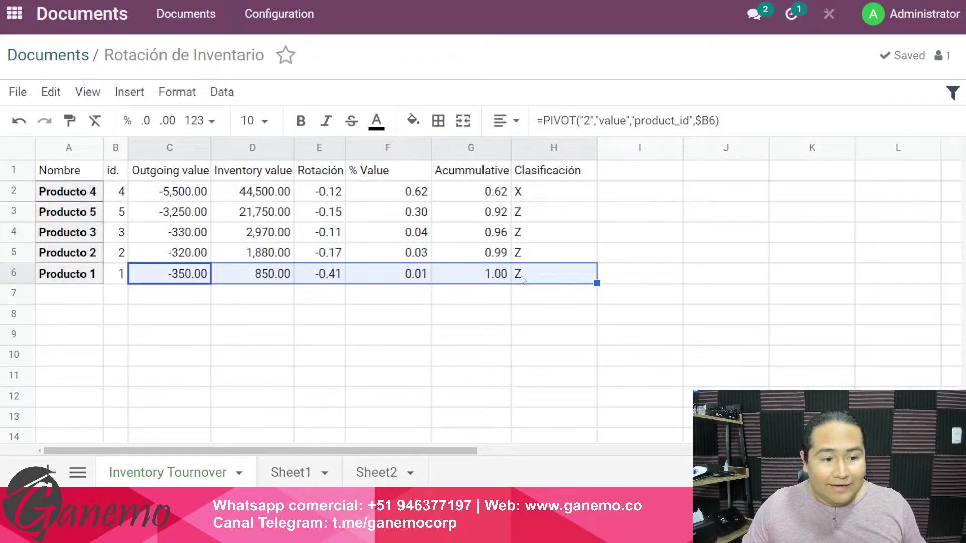
{"action": "left_click_drag", "start_coordinate": [115, 191], "coordinate": [121, 272]}
{"action": "key", "text": "ctrl+c"}
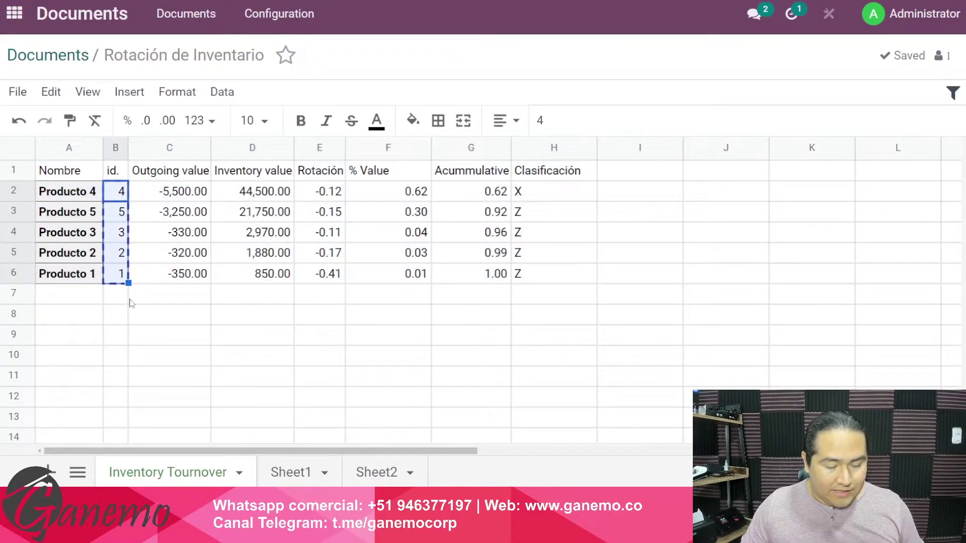
{"action": "left_click", "coordinate": [119, 294]}
{"action": "key", "text": "ctrl+v"}
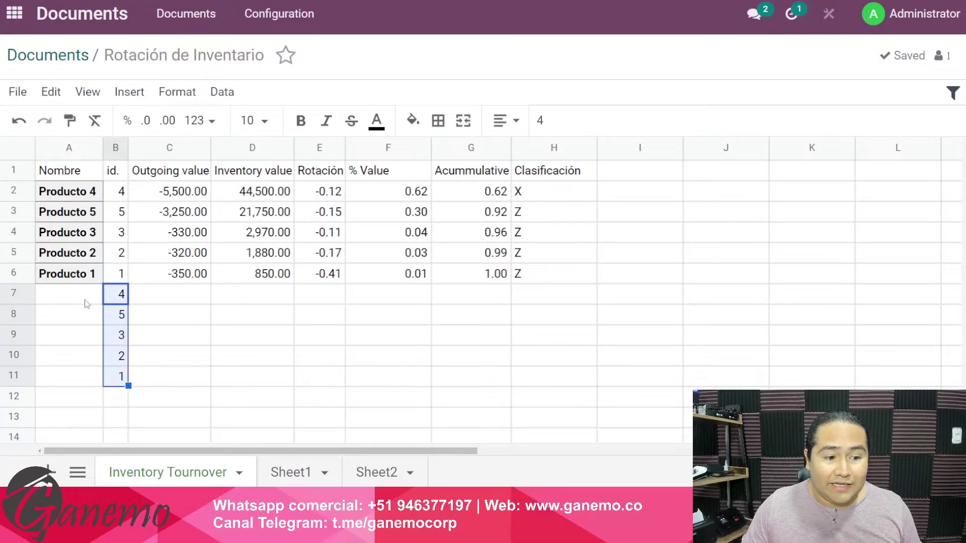
Step: Copy the Producto 1 formulas in C6:H6 down through row 11 for the added ids
{"action": "left_click", "coordinate": [87, 302]}
{"action": "left_click_drag", "start_coordinate": [168, 278], "coordinate": [539, 288]}
{"action": "key", "text": "ctrl+c"}
{"action": "key", "text": "shift+Down"}
{"action": "key", "text": "shift+Down"}
{"action": "key", "text": "shift+Down"}
{"action": "key", "text": "shift+Down"}
{"action": "key", "text": "shift+Down"}
{"action": "key", "text": "ctrl+v"}
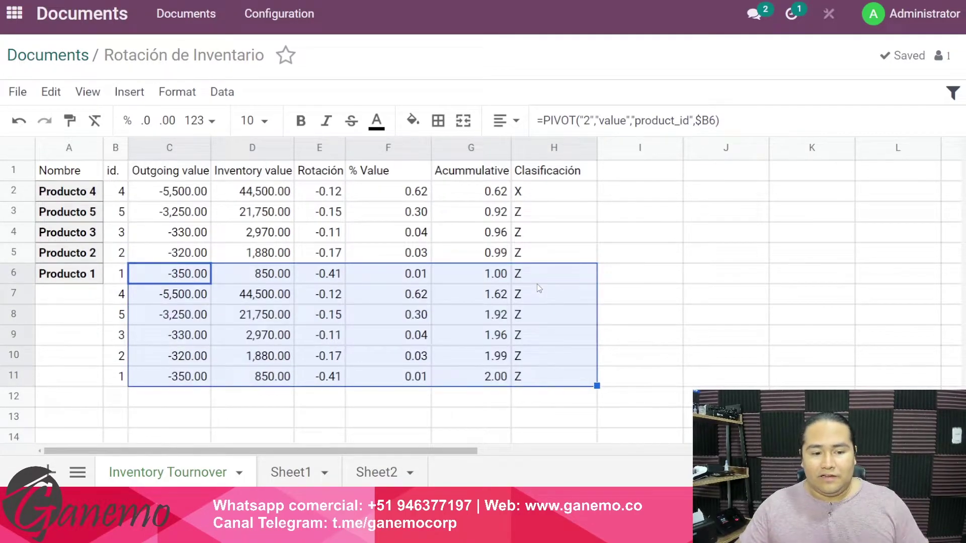
{"action": "left_click", "coordinate": [262, 148]}
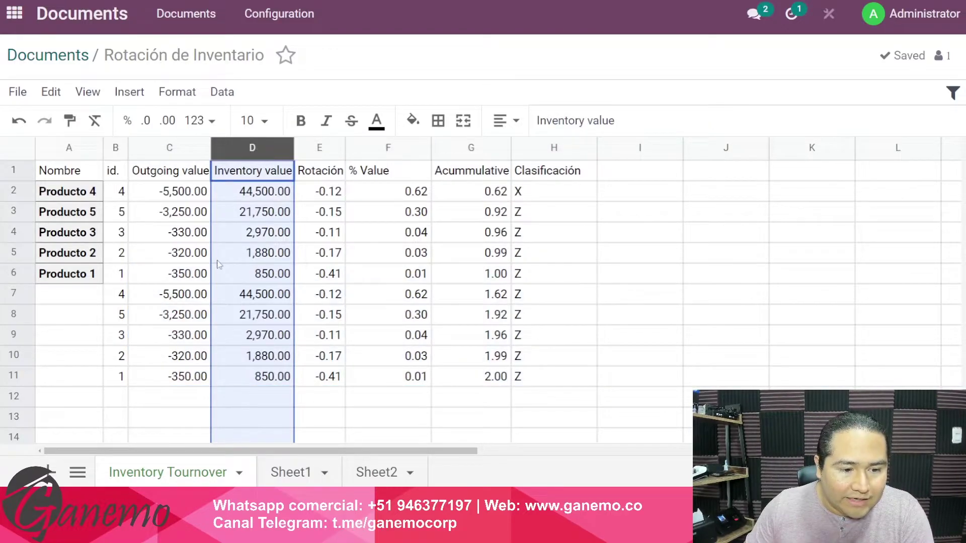
Step: Clear the duplicated test data from rows 7 to 13
{"action": "left_click_drag", "start_coordinate": [13, 293], "coordinate": [431, 422]}
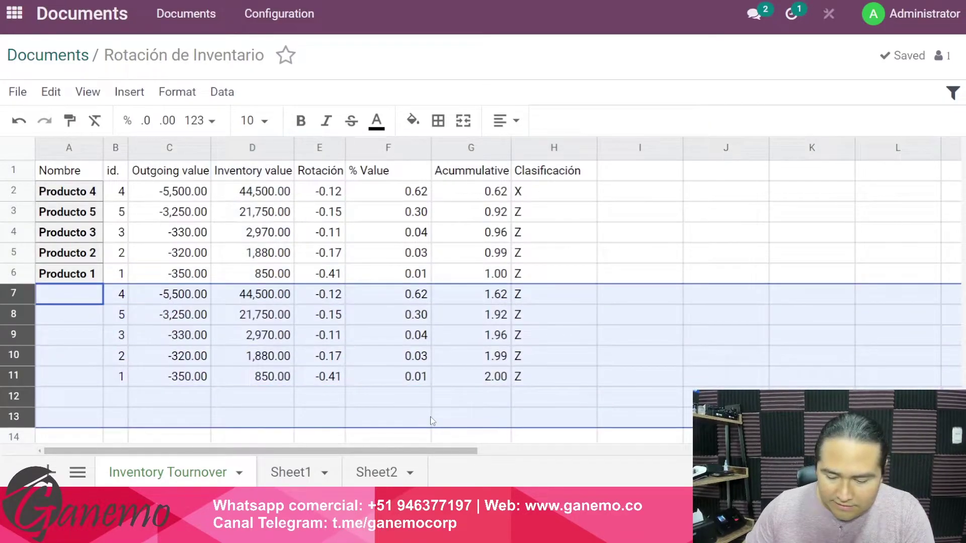
{"action": "key", "text": "Delete"}
Step: Fit the widths of the Clasificación and % Value columns to their contents
{"action": "left_click", "coordinate": [559, 193]}
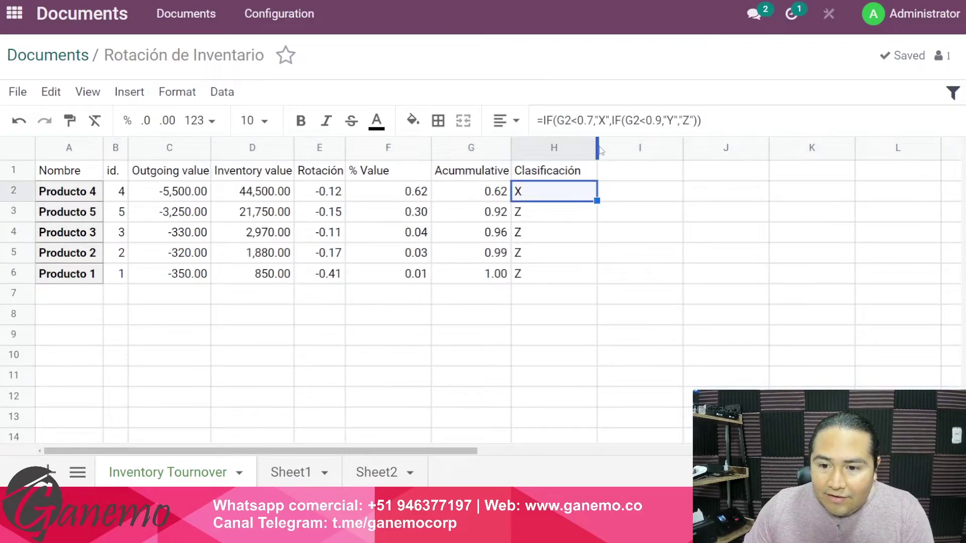
{"action": "double_click", "coordinate": [597, 147]}
{"action": "left_click", "coordinate": [647, 253]}
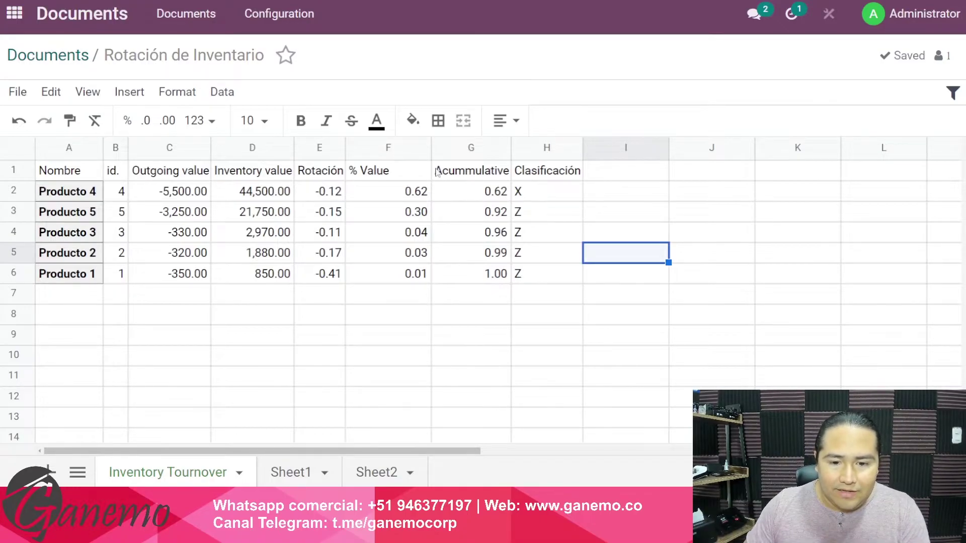
{"action": "double_click", "coordinate": [430, 147]}
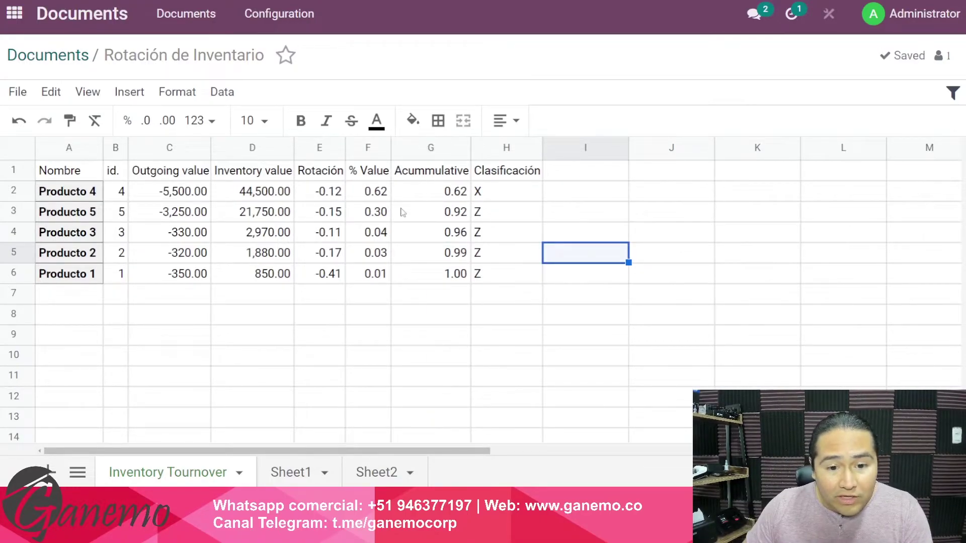
Step: Format the % Value and Acummulative figures in F2:G6 as percentages without decimals
{"action": "left_click_drag", "start_coordinate": [372, 197], "coordinate": [439, 275]}
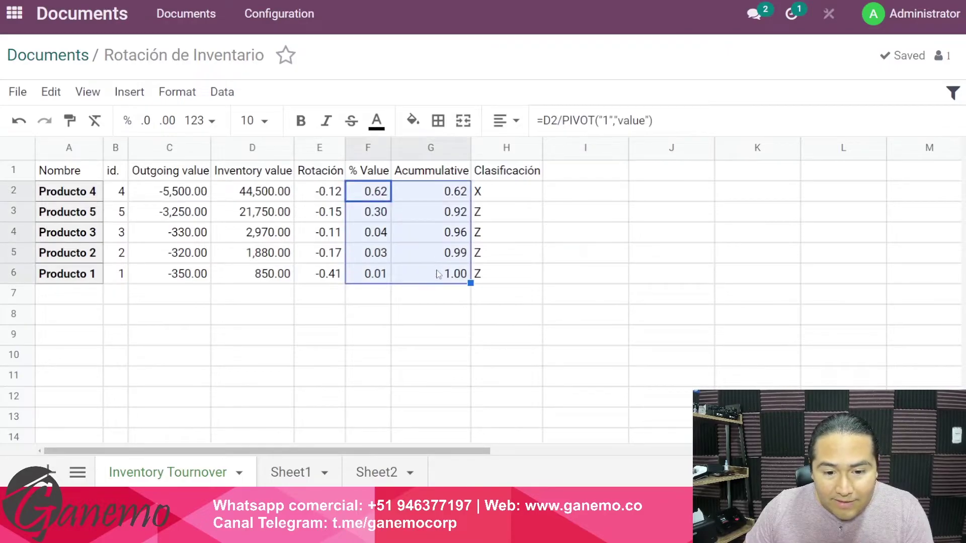
{"action": "left_click", "coordinate": [129, 125]}
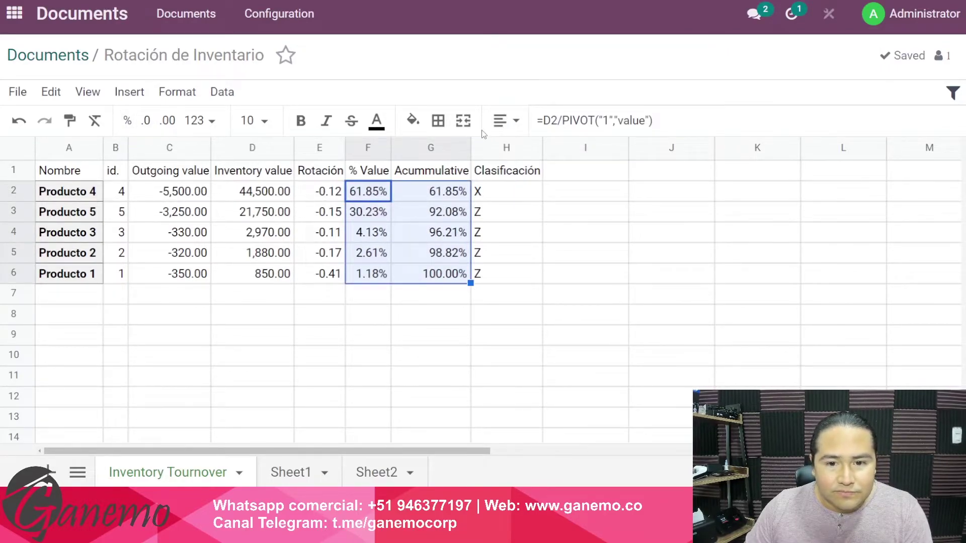
{"action": "left_click", "coordinate": [146, 123]}
{"action": "left_click", "coordinate": [146, 123]}
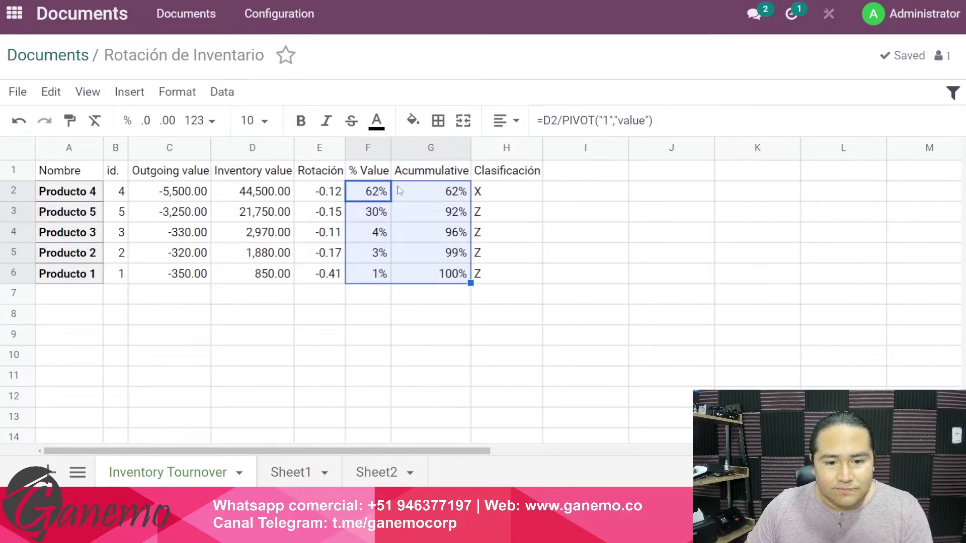
Step: Examine the % Value and Acummulative columns alongside the classifications in H2:H6
{"action": "left_click_drag", "start_coordinate": [368, 147], "coordinate": [431, 150]}
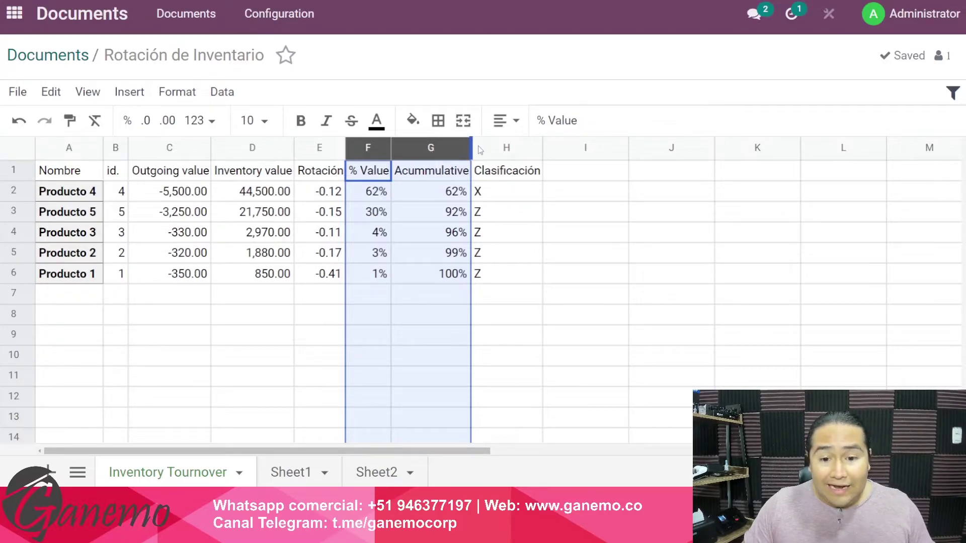
{"action": "left_click", "coordinate": [505, 199]}
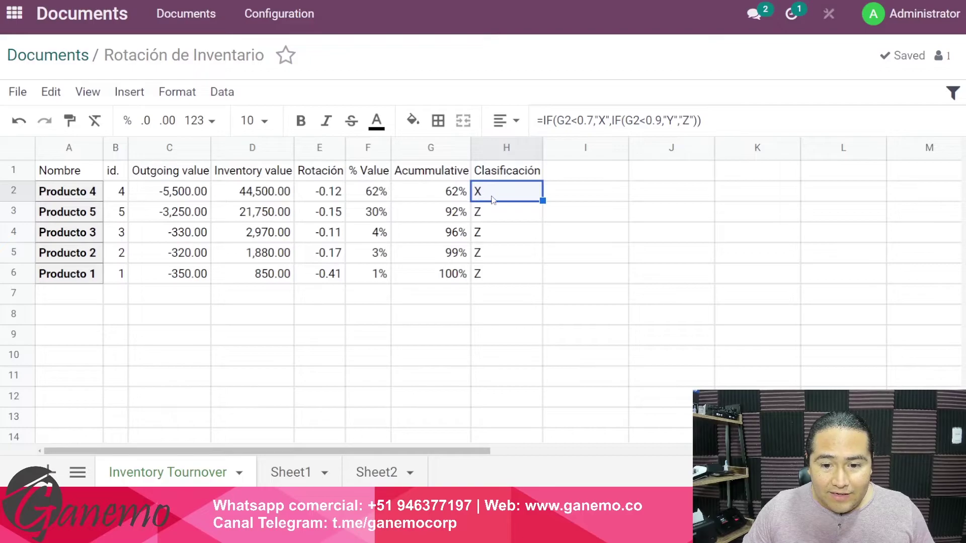
{"action": "left_click_drag", "start_coordinate": [492, 197], "coordinate": [492, 271]}
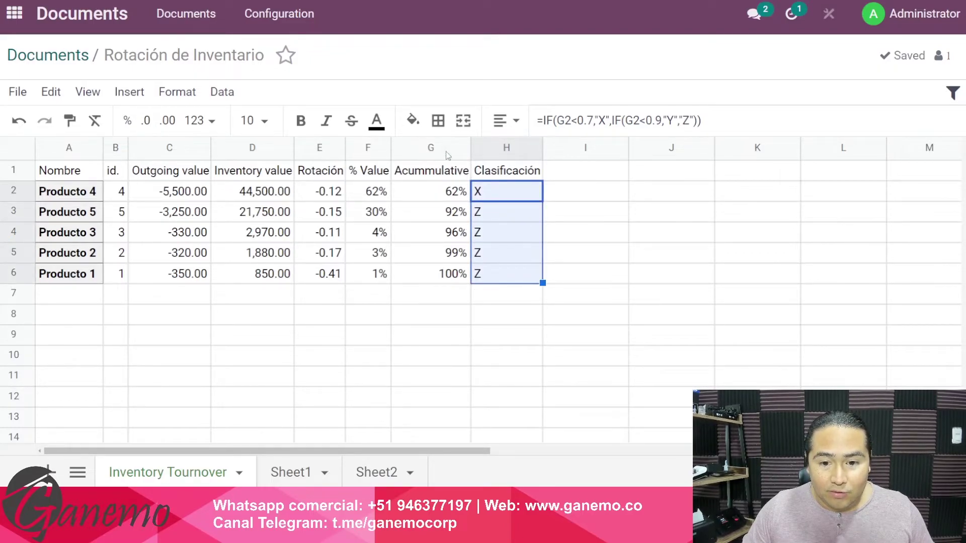
Step: Insert a column before Clasificación and title it Stock Qty in H1
{"action": "right_click", "coordinate": [487, 151]}
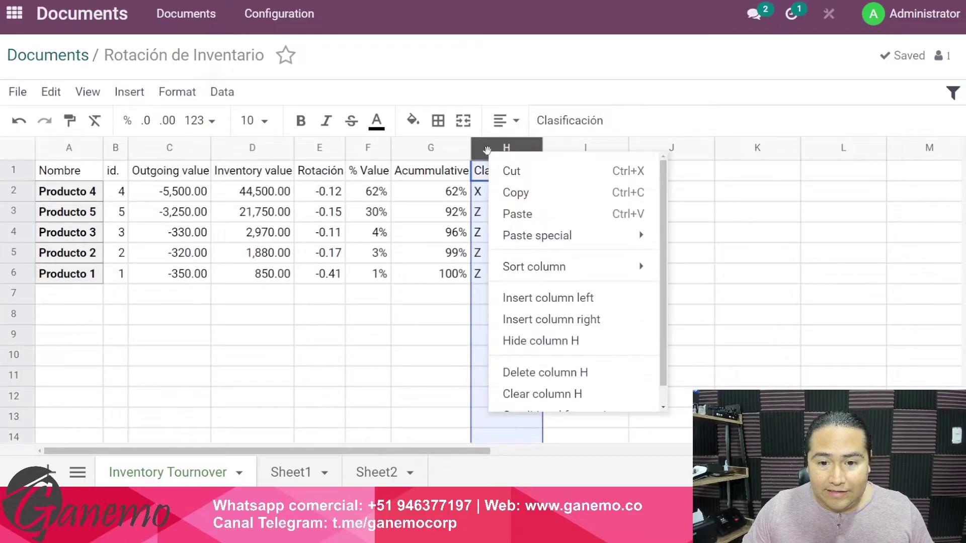
{"action": "left_click", "coordinate": [574, 298]}
{"action": "left_click", "coordinate": [491, 173]}
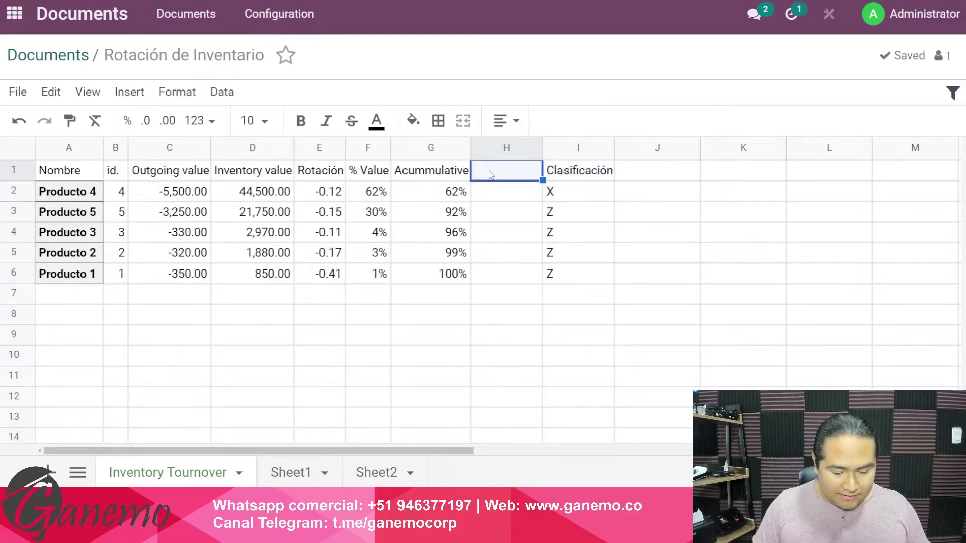
{"action": "type", "text": "Q"}
{"action": "type", "text": "Stock"}
{"action": "key", "text": "BackSpace"}
{"action": "key", "text": "BackSpace"}
{"action": "key", "text": "BackSpace"}
{"action": "key", "text": "BackSpace"}
{"action": "key", "text": "BackSpace"}
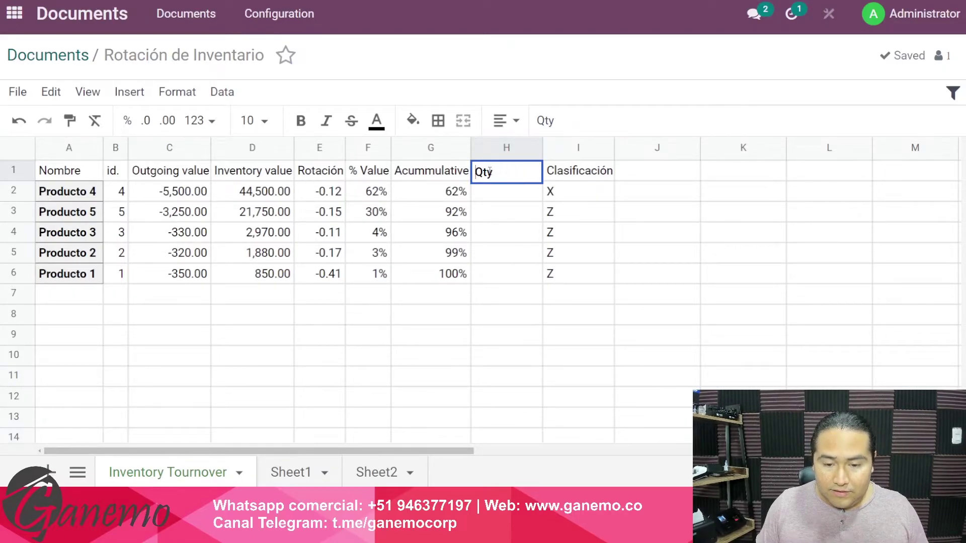
{"action": "type", "text": "Stock"}
{"action": "key", "text": "Return"}
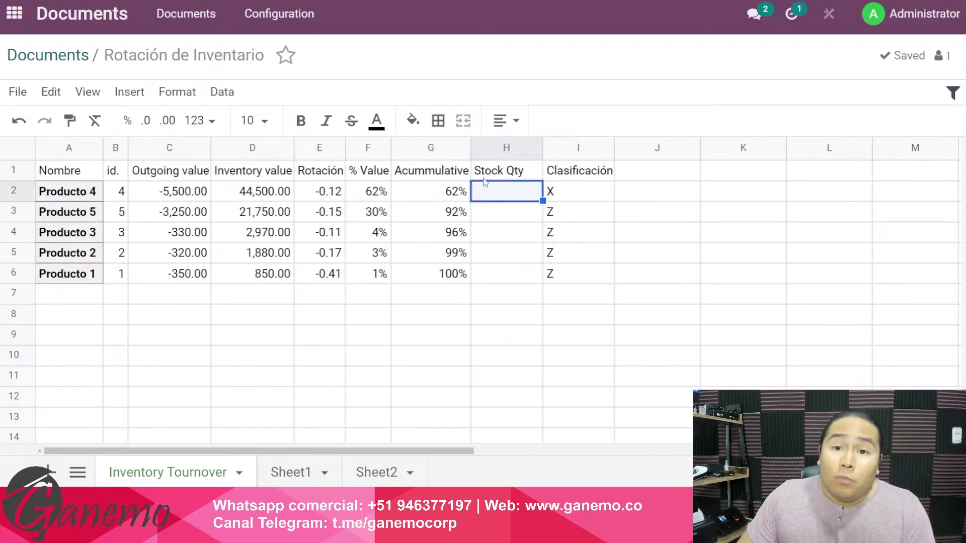
Step: Reuse the quantity formula from Sheet1's B3 in H2, referencing the id cell: =PIVOT("1","quantity","product_id",B2)
{"action": "left_click", "coordinate": [279, 473]}
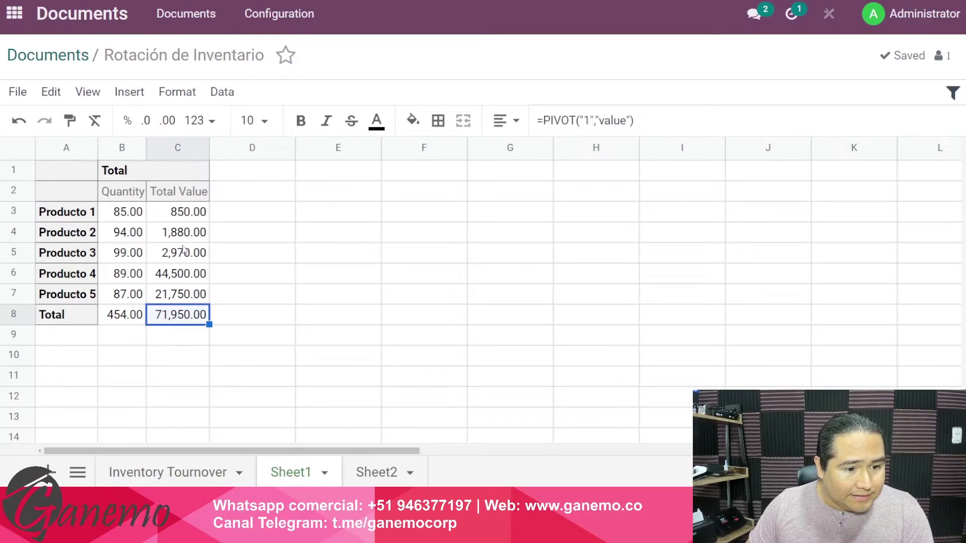
{"action": "left_click", "coordinate": [132, 218]}
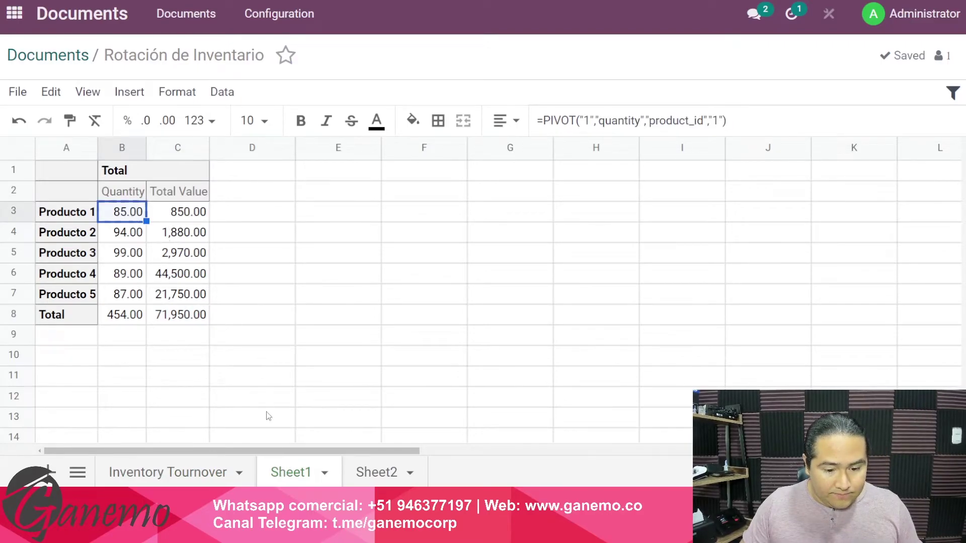
{"action": "left_click", "coordinate": [168, 473]}
{"action": "key", "text": "ctrl+v"}
{"action": "key", "text": "BackSpace"}
{"action": "key", "text": "BackSpace"}
{"action": "key", "text": "BackSpace"}
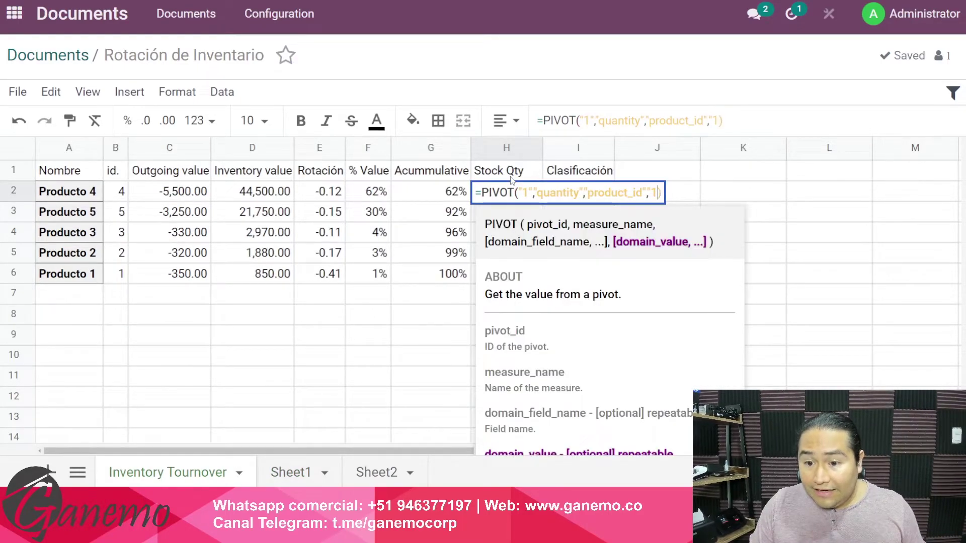
{"action": "left_click", "coordinate": [120, 194]}
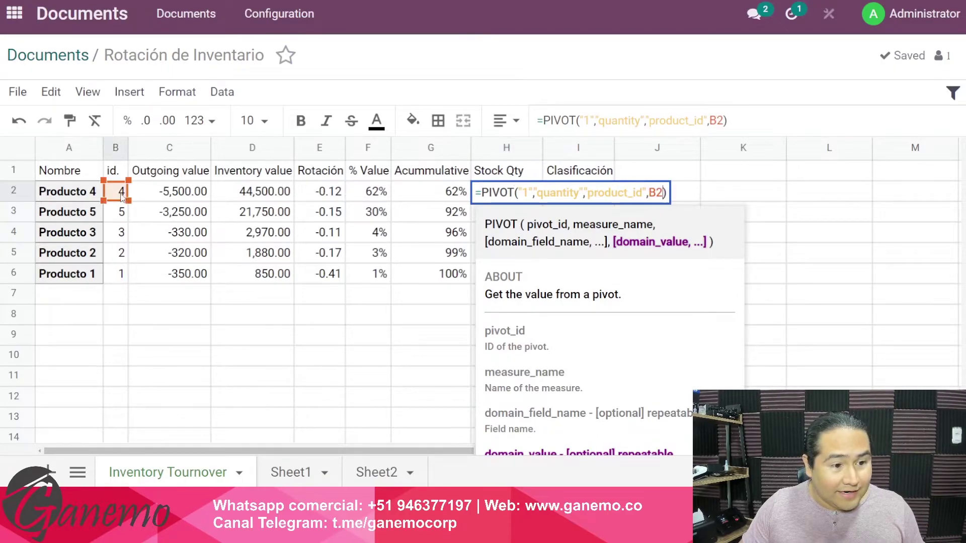
{"action": "key", "text": "Return"}
Step: Fill the Stock Qty formula from H2 down through H6
{"action": "key", "text": "Right"}
{"action": "key", "text": "Right"}
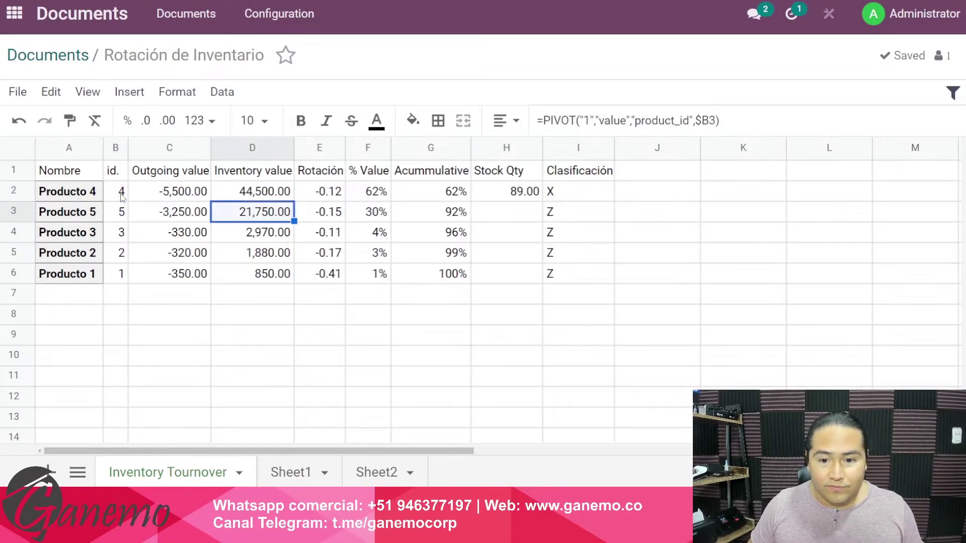
{"action": "key", "text": "Right"}
{"action": "key", "text": "Right"}
{"action": "key", "text": "Right"}
{"action": "key", "text": "Right"}
{"action": "key", "text": "Up"}
{"action": "key", "text": "shift+Down"}
{"action": "key", "text": "shift+Down"}
{"action": "key", "text": "shift+Down"}
{"action": "key", "text": "shift+Down"}
{"action": "key", "text": "ctrl+d"}
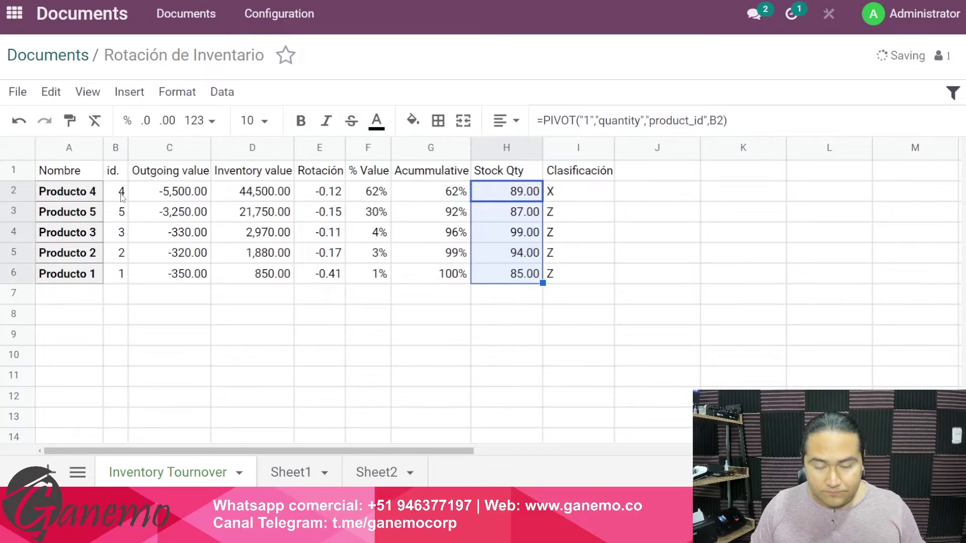
Step: Check the total quantity on Sheet1, and examine the Stock Qty formulas and Producto 4's inventory value on the Inventory Tournover sheet
{"action": "left_click", "coordinate": [308, 473]}
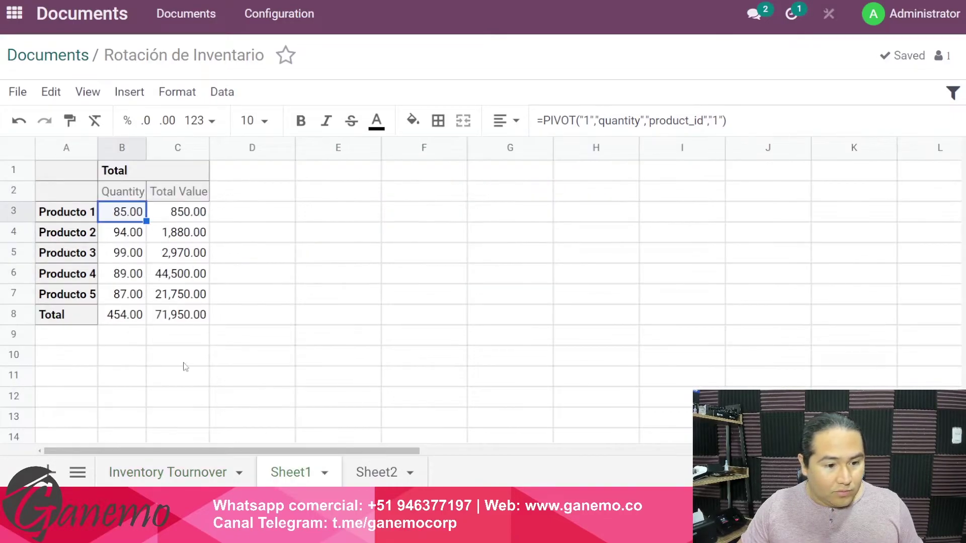
{"action": "left_click", "coordinate": [126, 313]}
{"action": "left_click", "coordinate": [204, 471]}
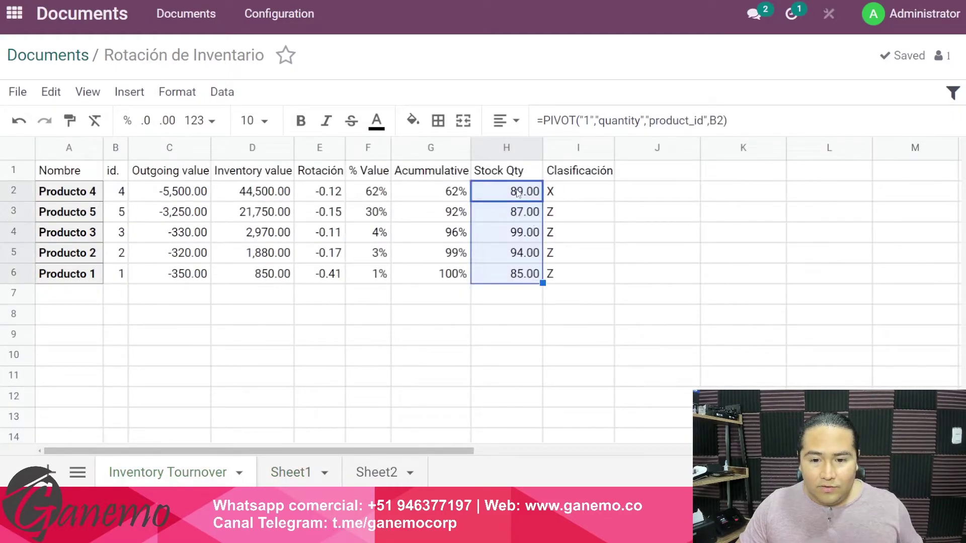
{"action": "left_click", "coordinate": [521, 190]}
{"action": "left_click", "coordinate": [524, 213]}
{"action": "left_click", "coordinate": [518, 247]}
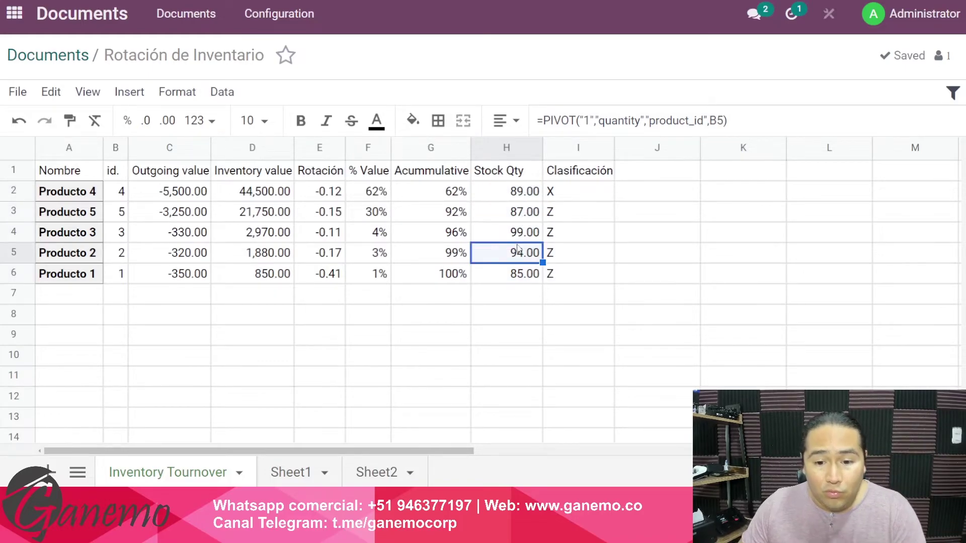
{"action": "left_click", "coordinate": [524, 271]}
{"action": "left_click", "coordinate": [282, 195]}
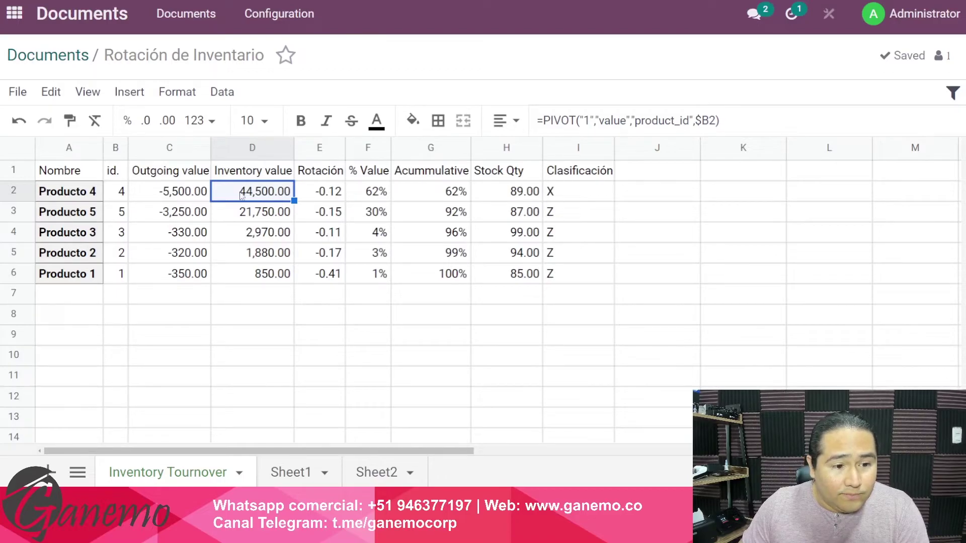
Step: Review the classification formulas of the products in the Clasificación column, from I2 down to I6
{"action": "left_click", "coordinate": [565, 202]}
{"action": "left_click", "coordinate": [561, 211]}
{"action": "left_click", "coordinate": [568, 258]}
{"action": "left_click", "coordinate": [565, 283]}
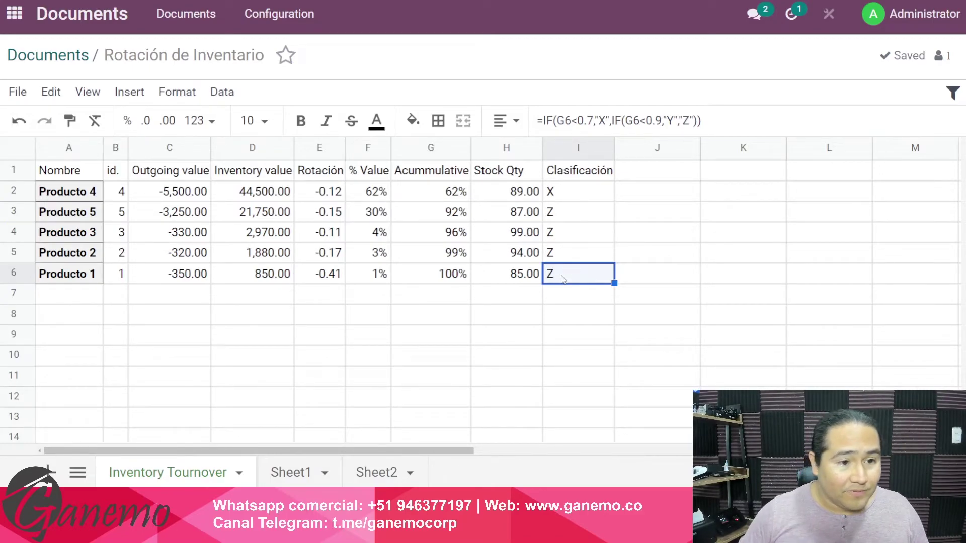
{"action": "left_click_drag", "start_coordinate": [889, 58], "coordinate": [926, 51]}
{"action": "left_click", "coordinate": [766, 71]}
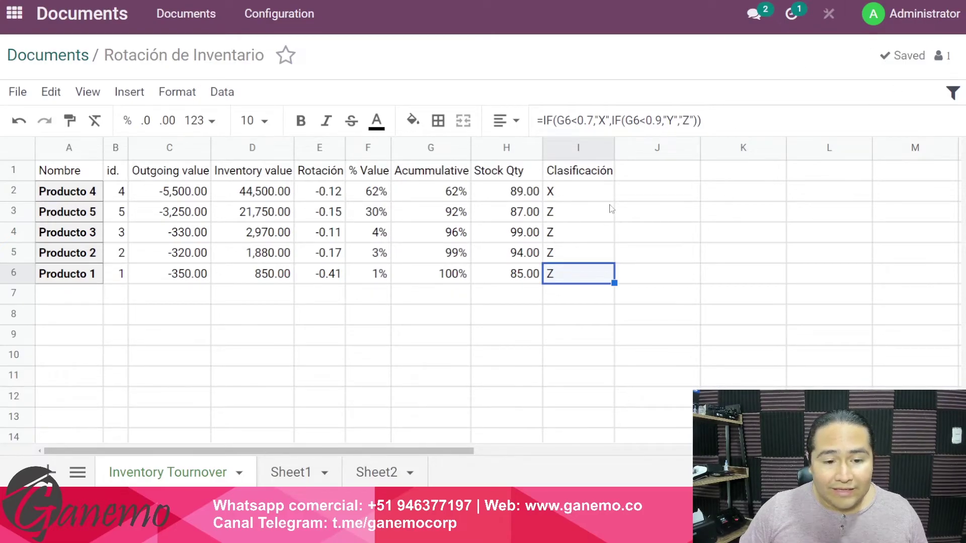
{"action": "left_click", "coordinate": [149, 53]}
{"action": "left_click_drag", "start_coordinate": [114, 55], "coordinate": [266, 55]}
{"action": "left_click", "coordinate": [301, 254]}
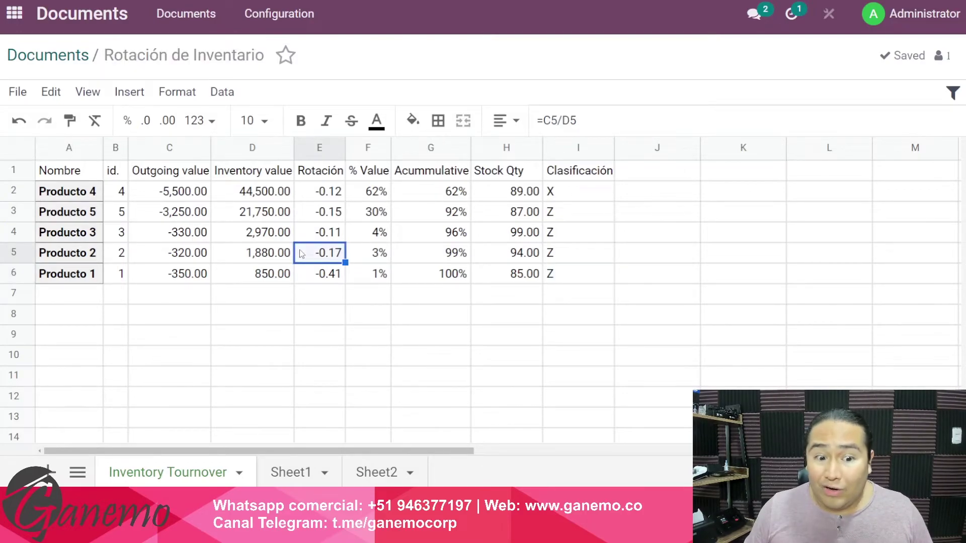
Step: Examine the PIVOT formula behind Producto 4's inventory value in D2 and the nested IF classification formula in I2
{"action": "double_click", "coordinate": [258, 193]}
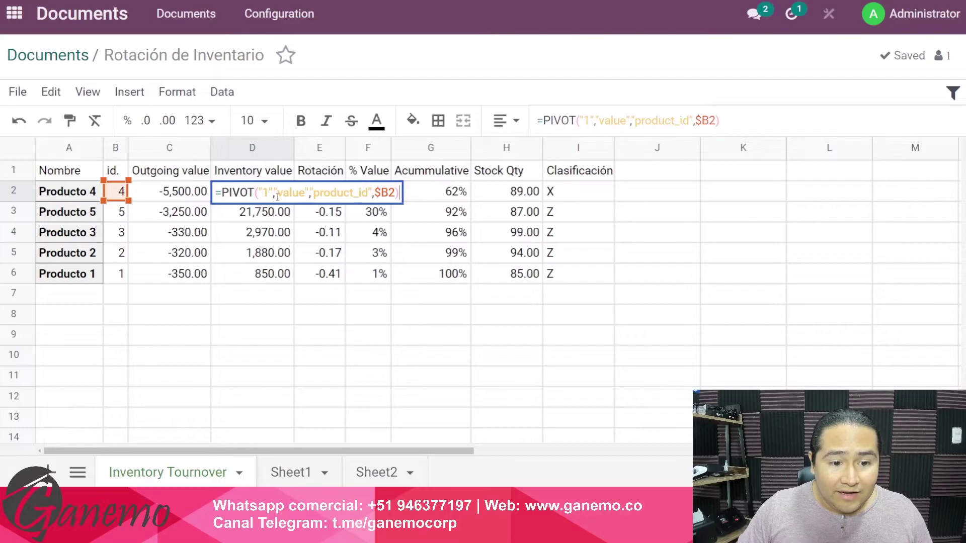
{"action": "left_click_drag", "start_coordinate": [283, 196], "coordinate": [374, 197]}
{"action": "key", "text": "Escape"}
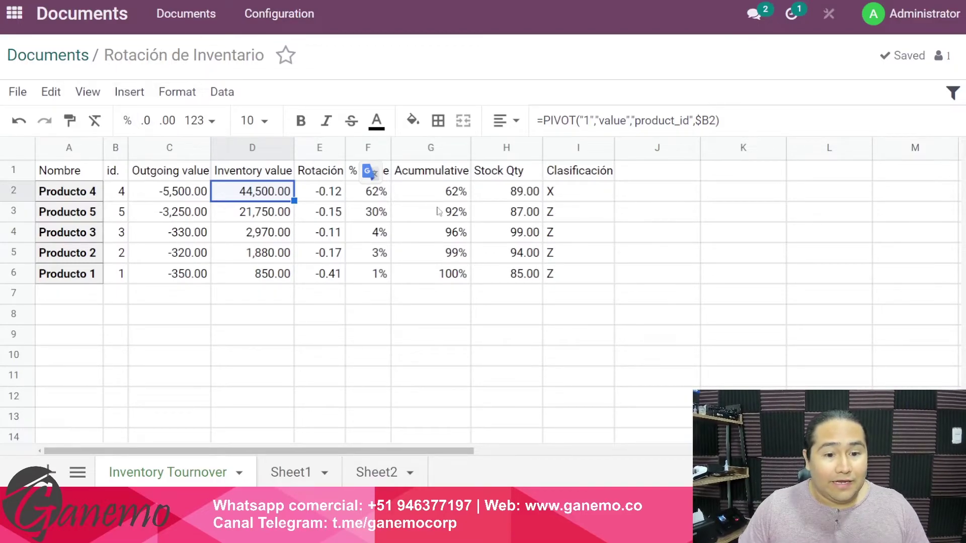
{"action": "left_click_drag", "start_coordinate": [562, 200], "coordinate": [560, 279]}
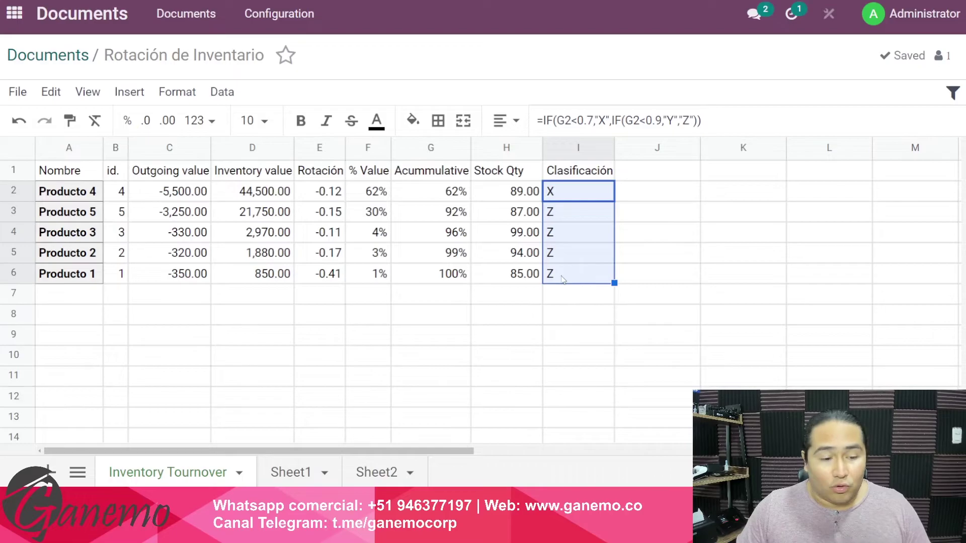
{"action": "key", "text": "F2"}
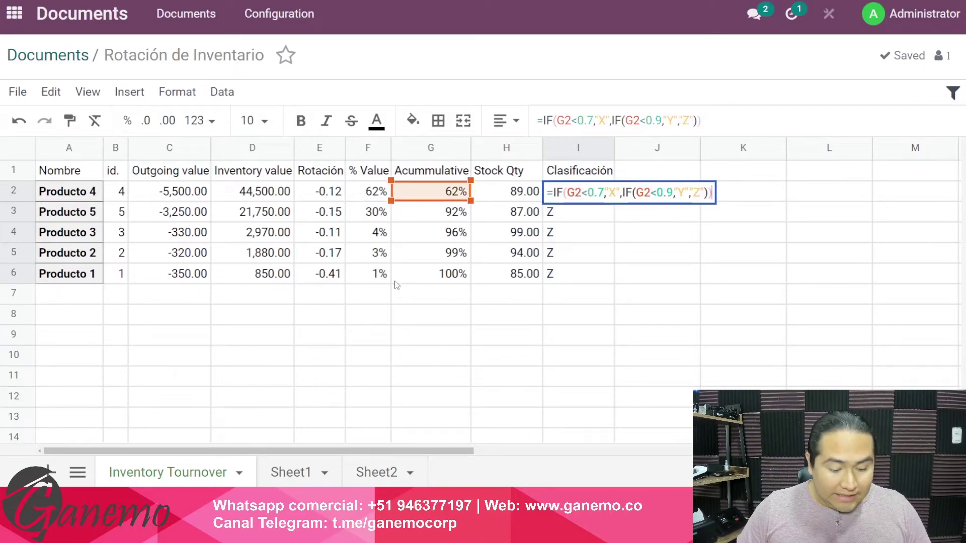
{"action": "key", "text": "Return"}
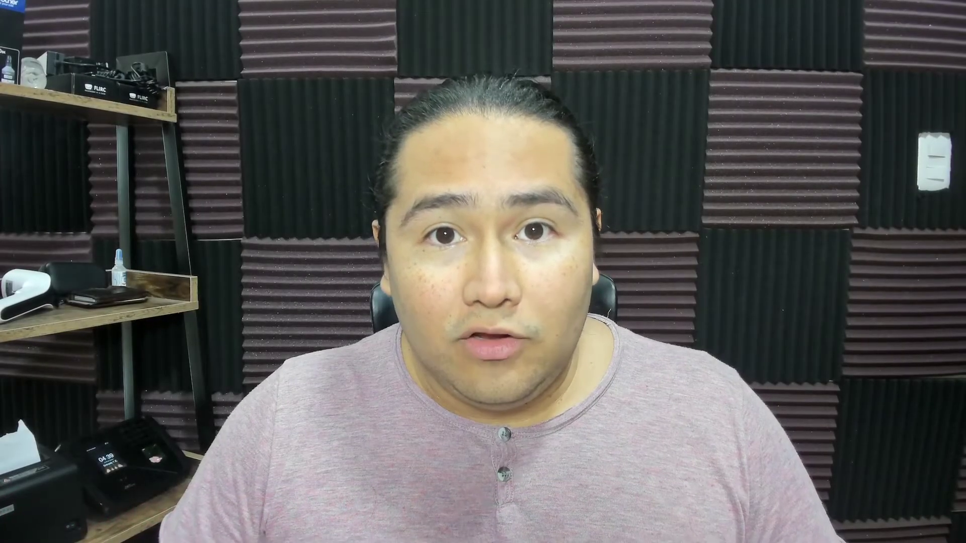